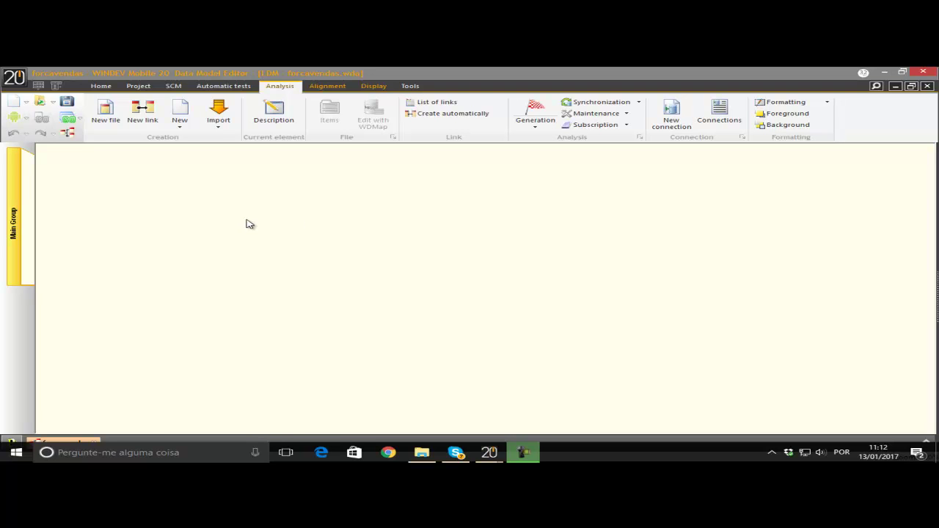
Create a new HFSQL Classic data file named m_servicos with an 8-byte automatic identifier and records representing "Um serviço"
right_click(132, 181)
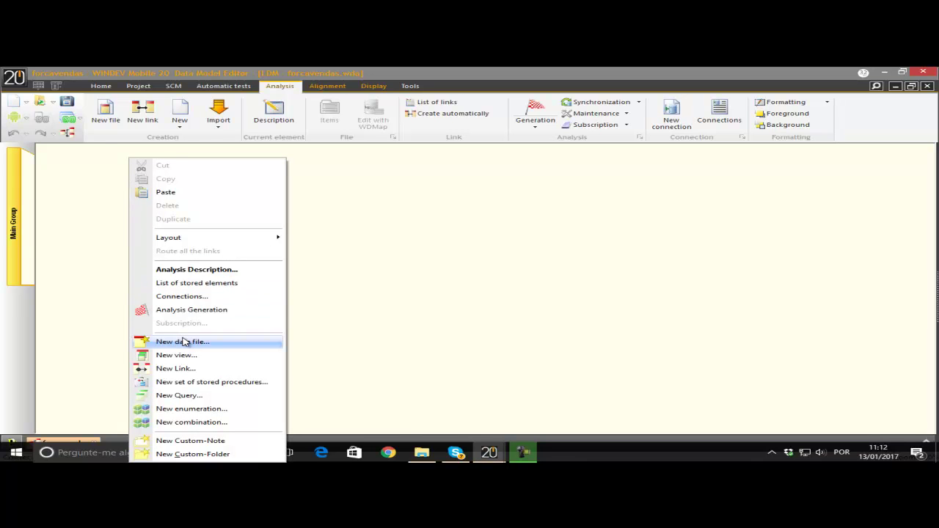
click(582, 277)
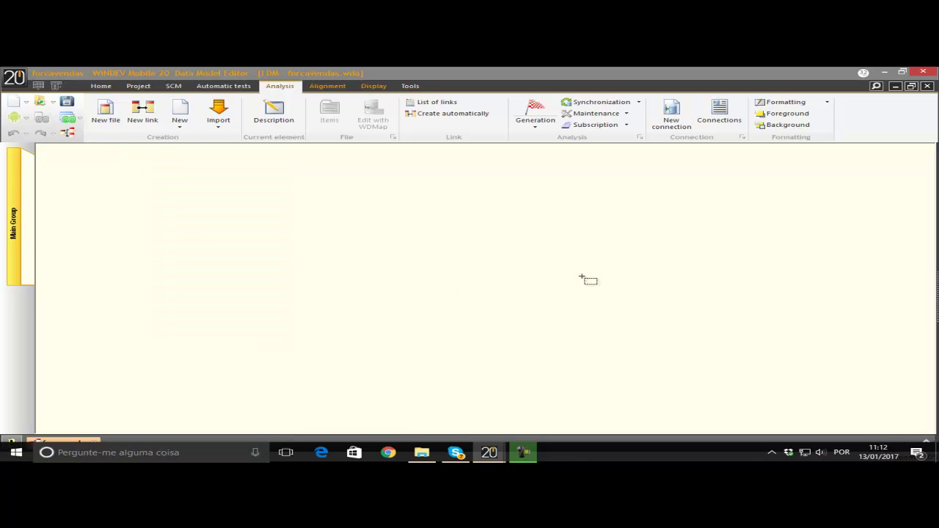
click(103, 111)
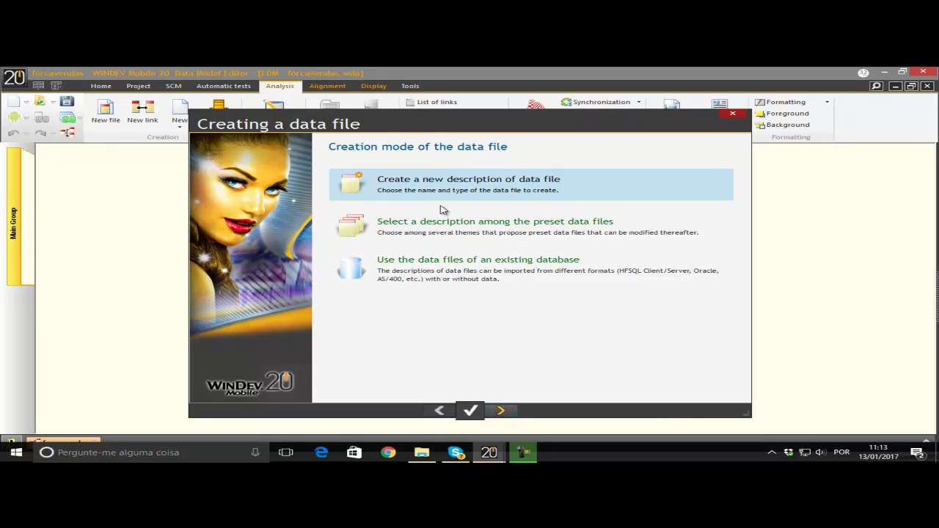
click(502, 411)
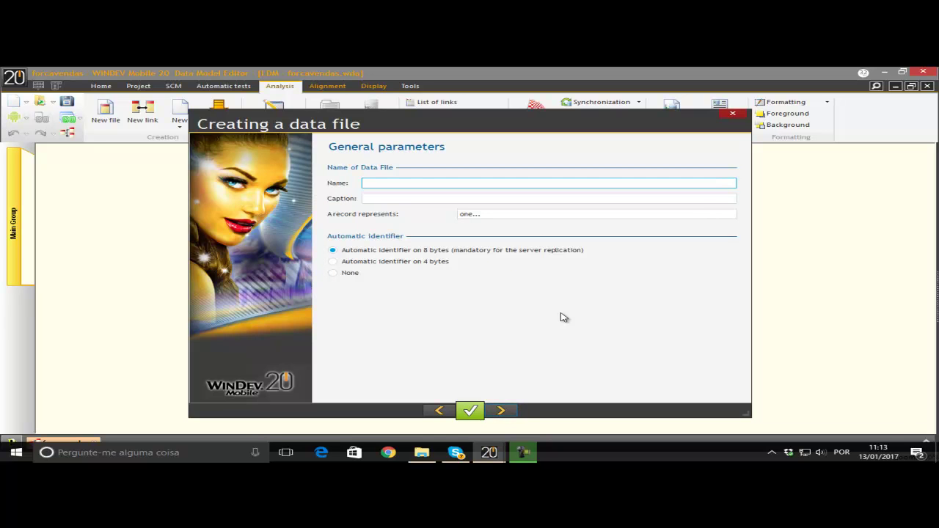
text(m_servicos)
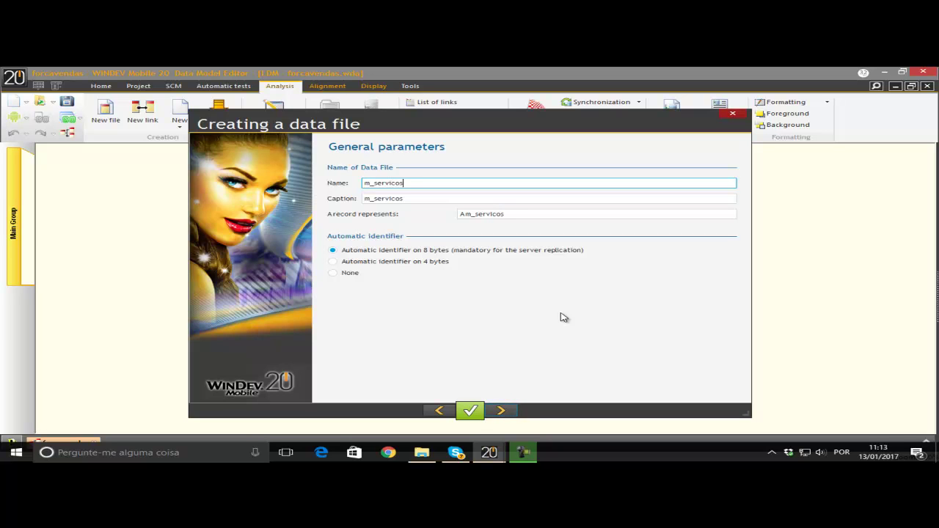
key(Tab)
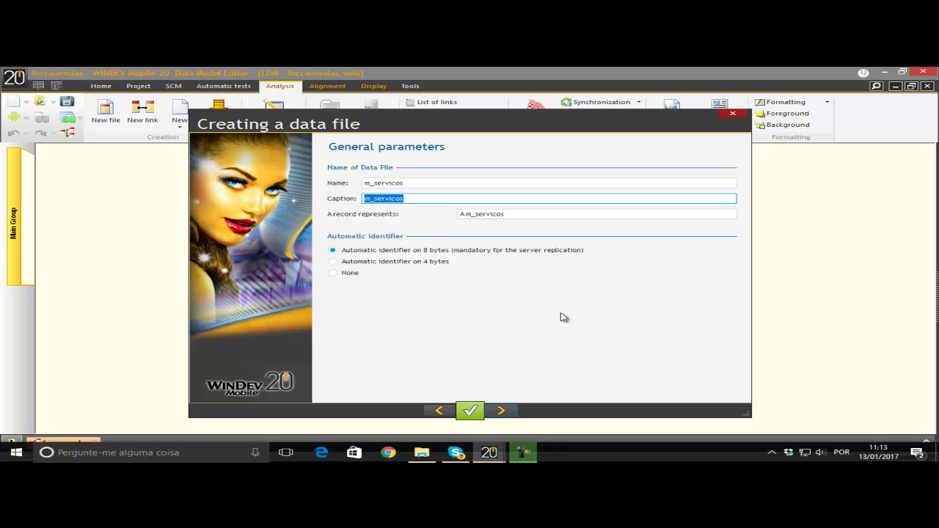
click(515, 216)
text(Um serviço)
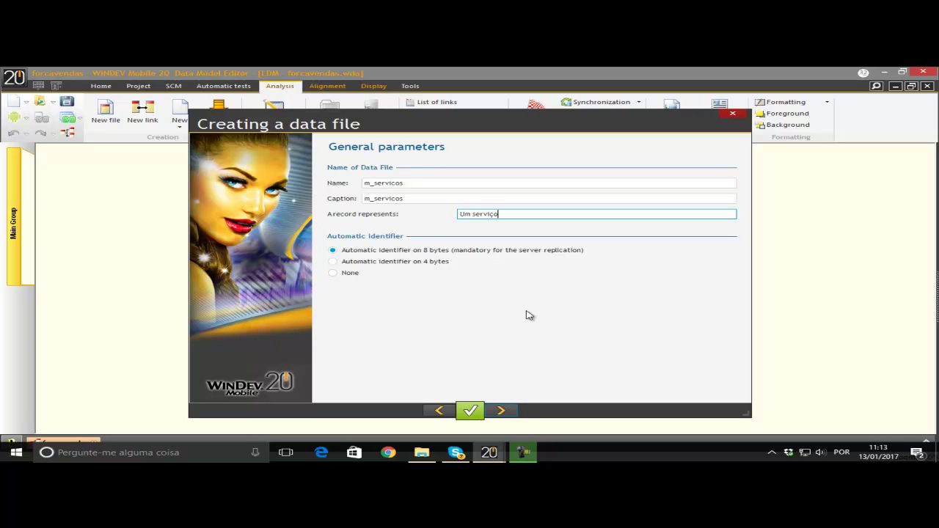
click(502, 411)
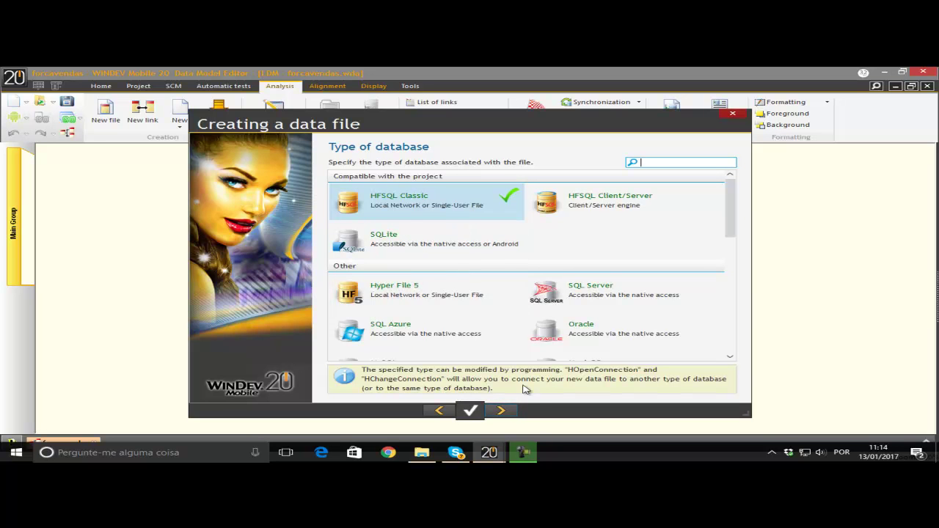
click(490, 412)
click(490, 412)
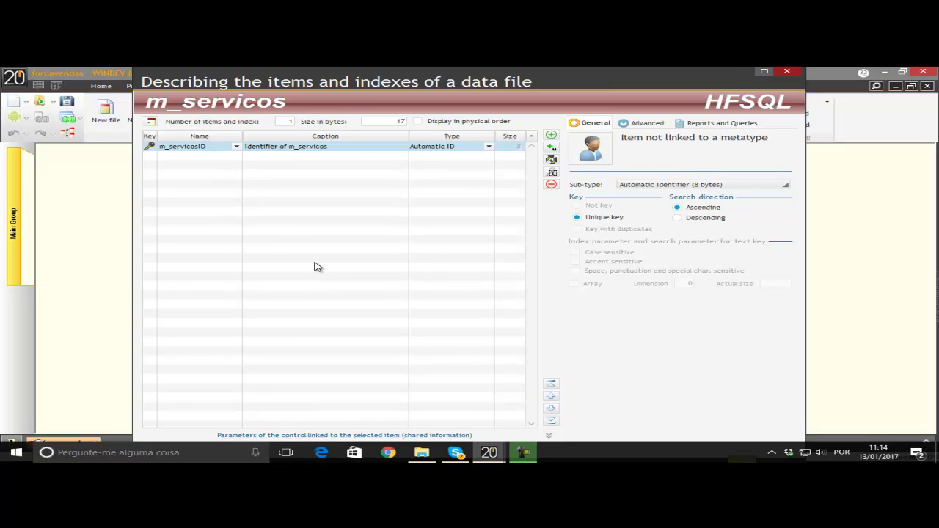
Rename the automatic identifier item to codigo_servico and set its caption to "Código do serviço"
click(210, 147)
double_click(209, 147)
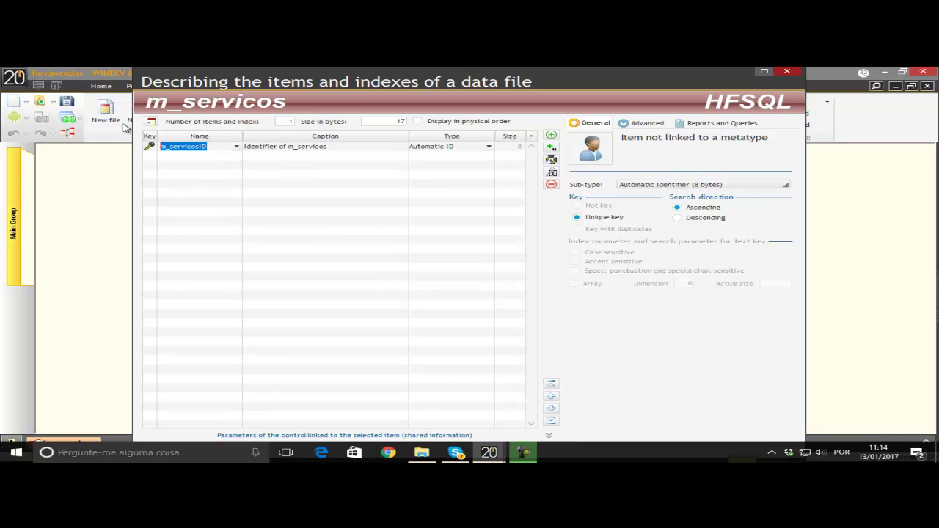
text(codigo_servic)
key(BackSpace)
key(BackSpace)
text(ico)
click(345, 146)
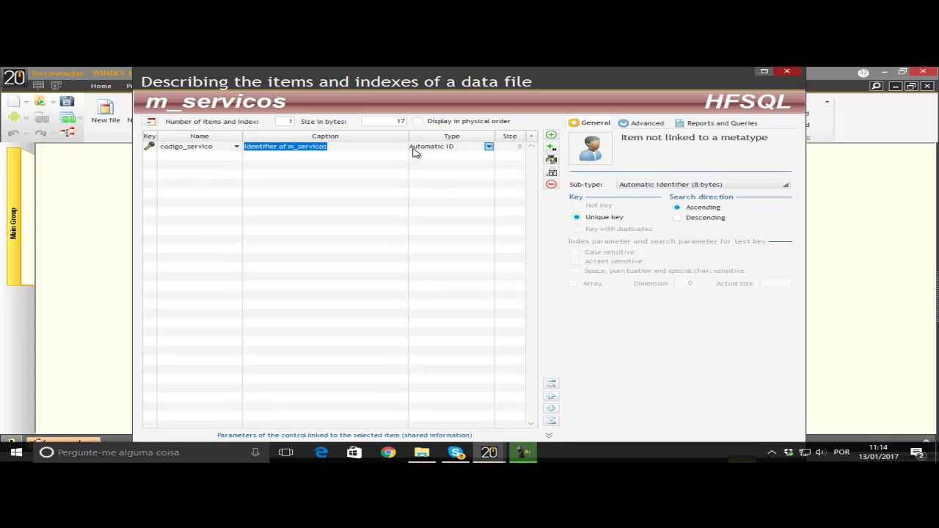
text(C)
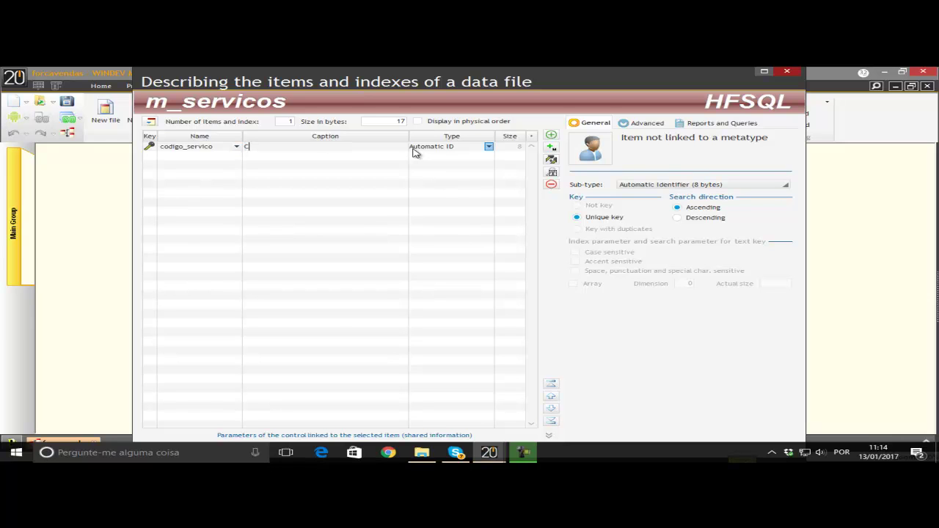
text(ódigo do serviço)
click(413, 151)
key(Tab)
Add a text item codigo_sped with the caption "Código do Sped" and size 6
click(176, 161)
click(174, 156)
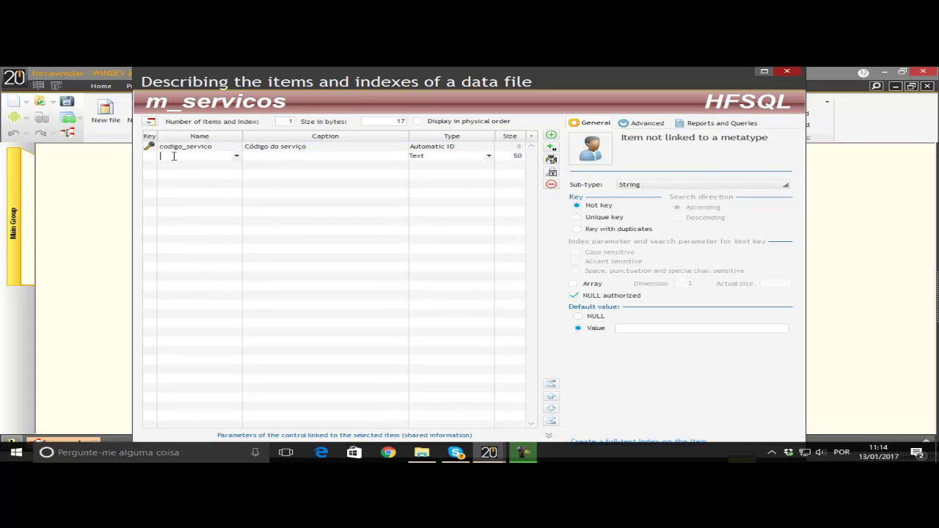
text(codigo_sped)
key(Tab)
text(Código do Sped)
key(Tab)
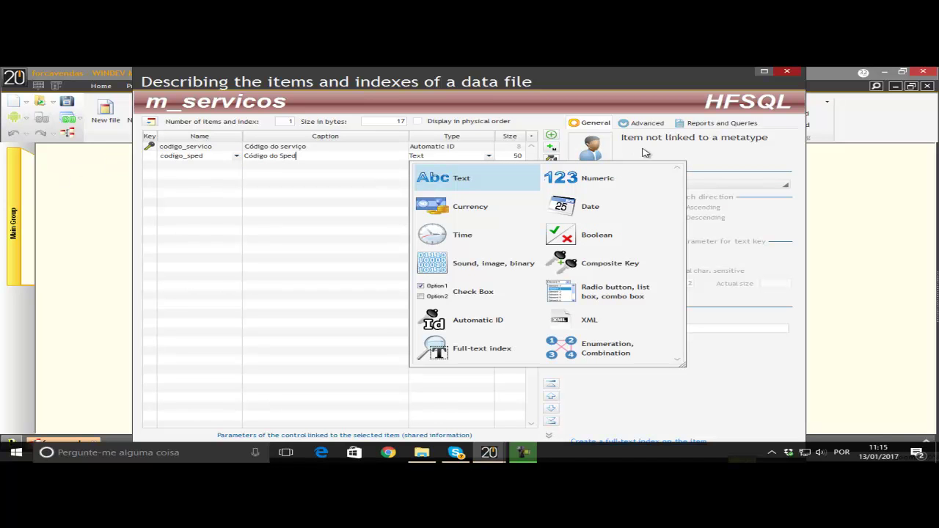
click(515, 169)
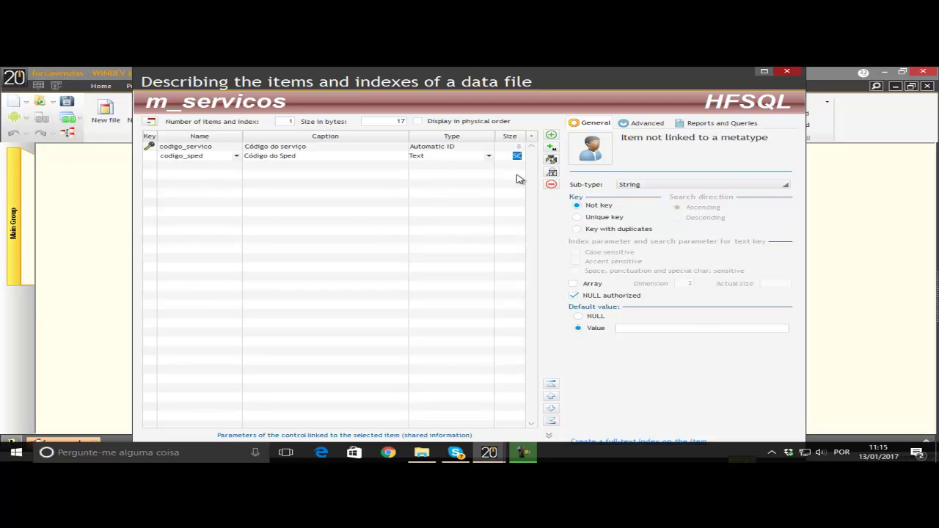
text(6)
key(Return)
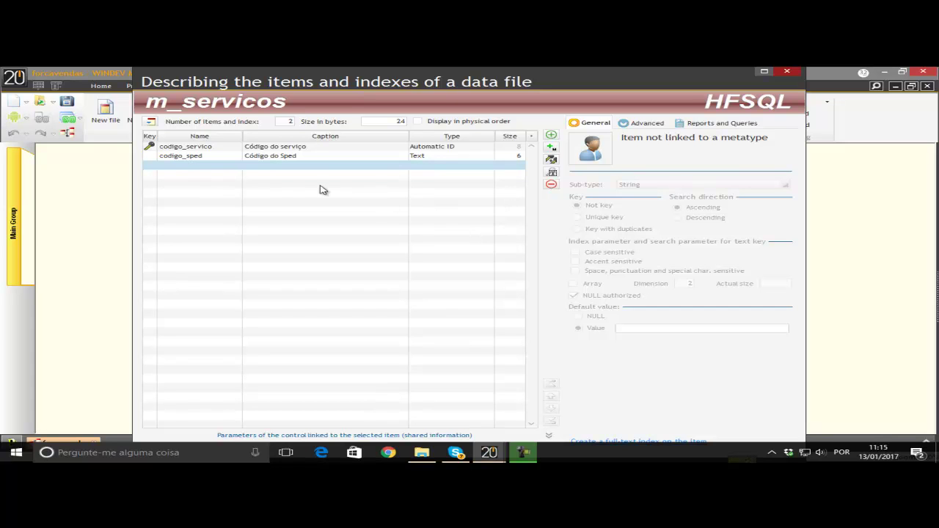
Add a text item descricao with the caption "Descrição do Serviço" and size 60
click(176, 166)
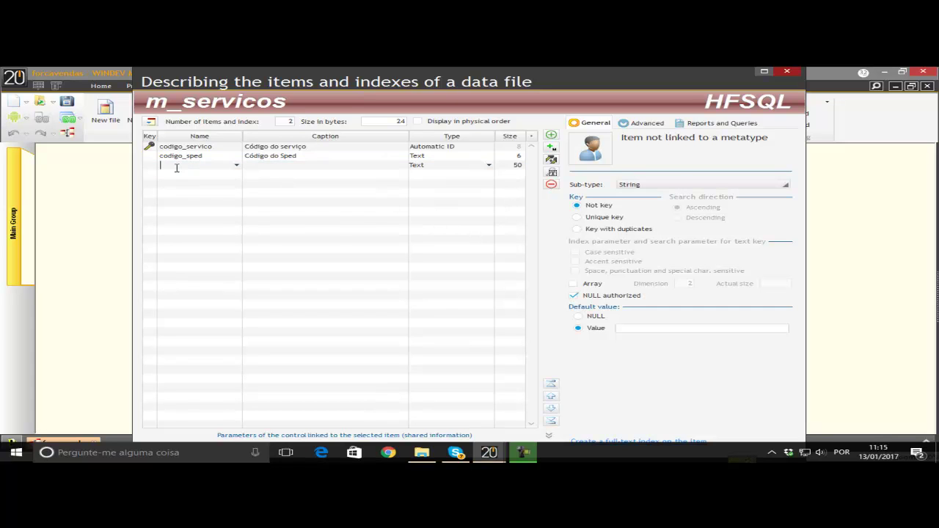
text(descricao)
key(Tab)
text(Desc)
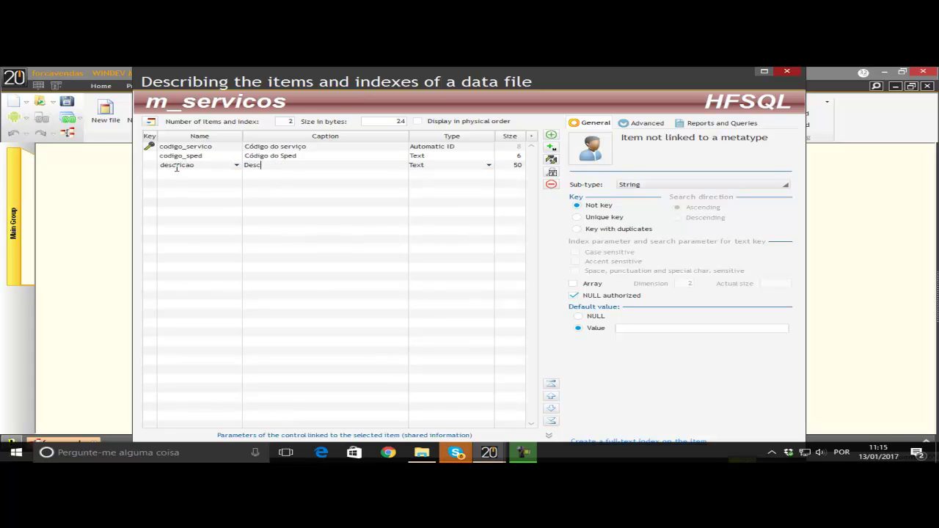
text(rição do Serviço)
key(Tab)
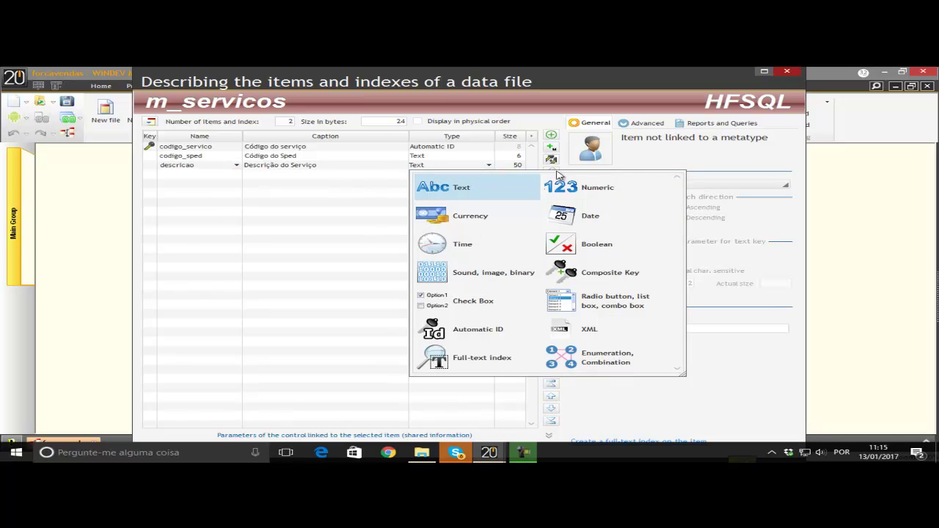
click(521, 164)
text(40)
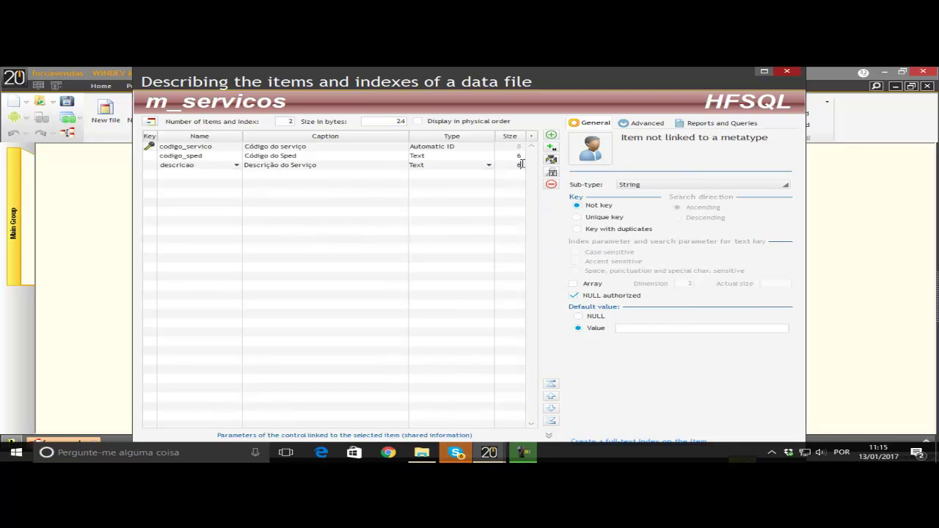
text(0)
key(Return)
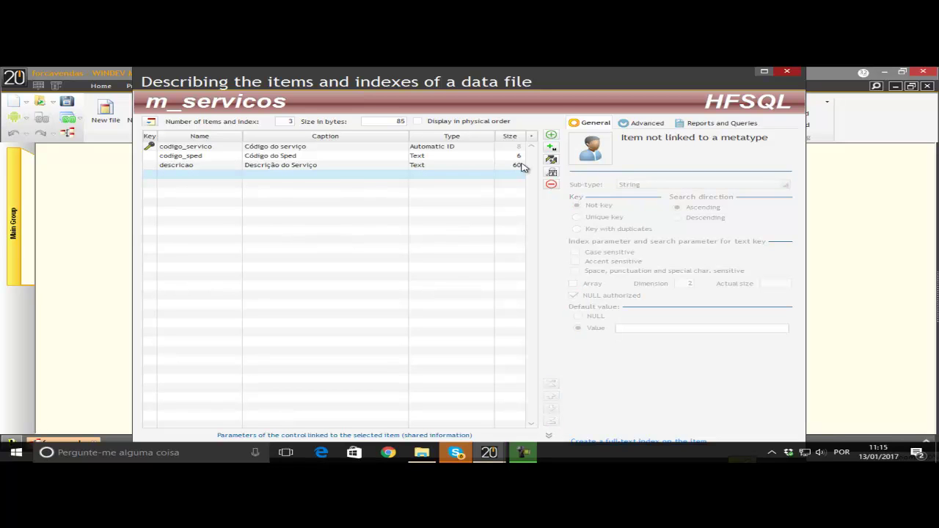
Add a currency item preco_hora with the caption "Preço por hora"
click(176, 176)
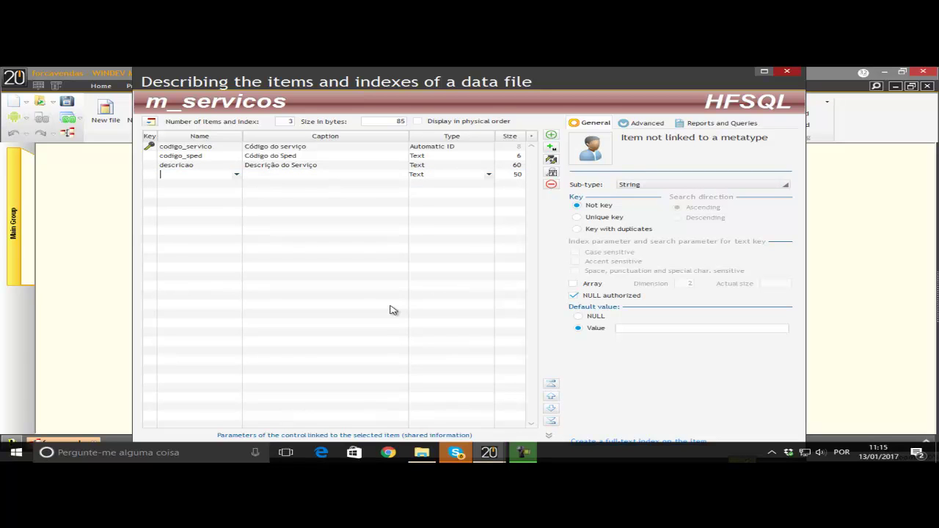
text(preco_hora)
key(Tab)
text(Preço por hora)
click(489, 175)
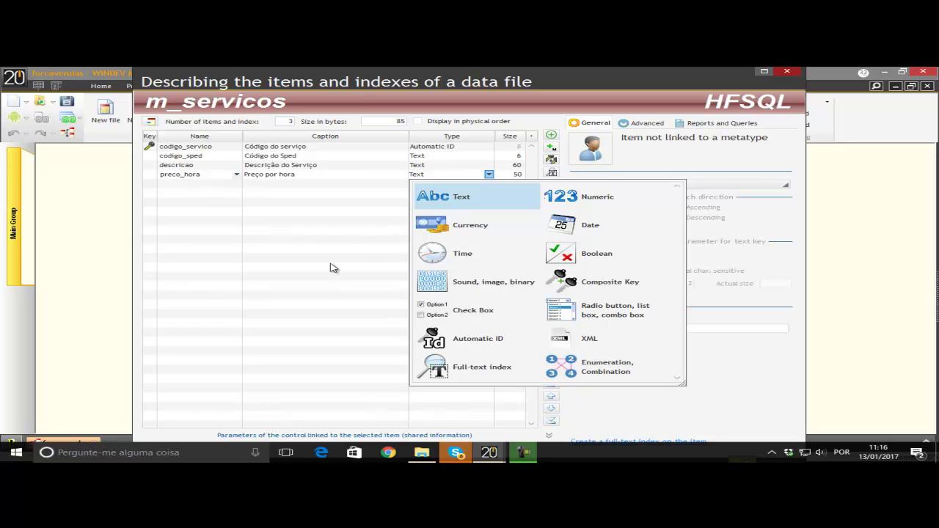
click(462, 230)
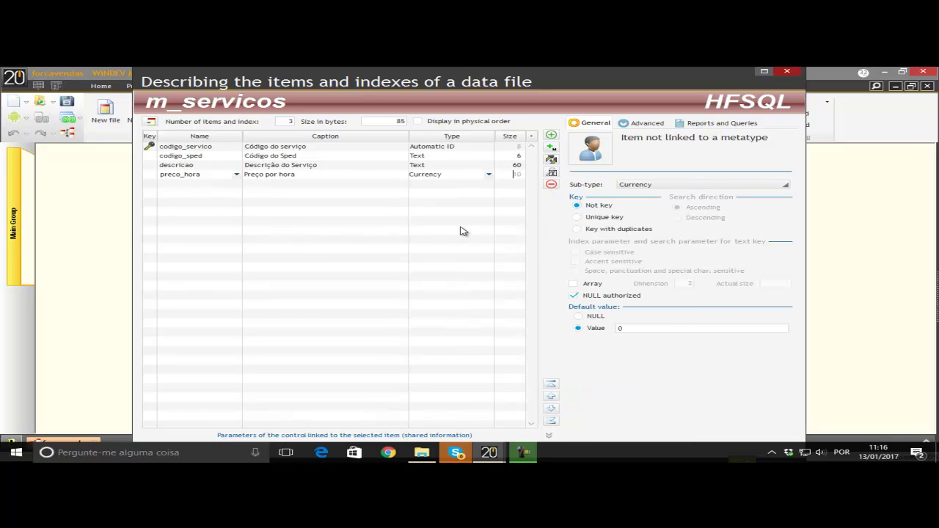
click(785, 187)
click(786, 188)
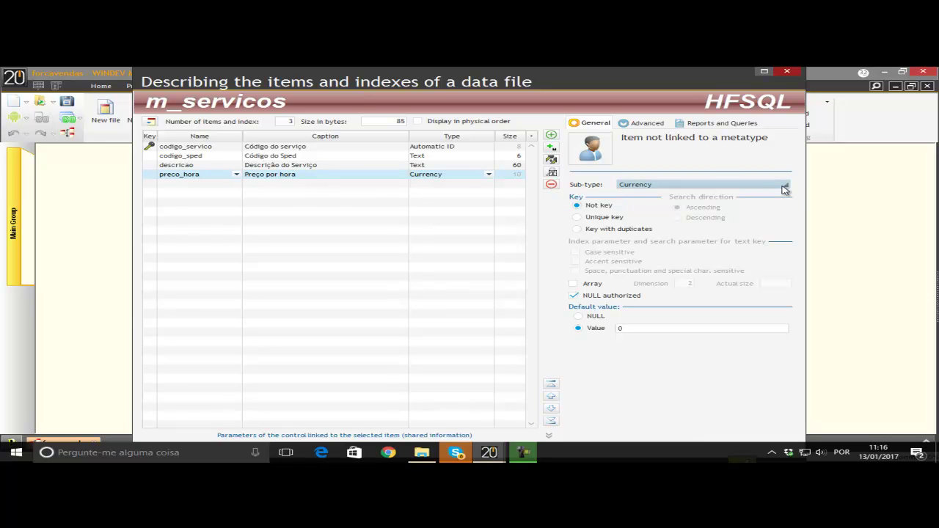
Add a currency item preco_servico captioned "Preço por serviço" and validate the item list of m_servicos
click(219, 185)
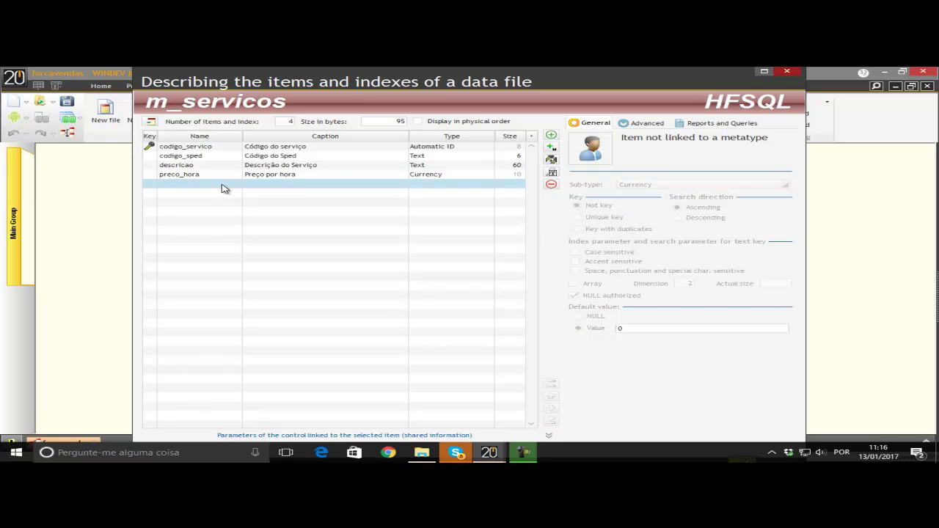
click(223, 185)
text(pre)
text(co_serv)
text(er)
text(ico)
key(Tab)
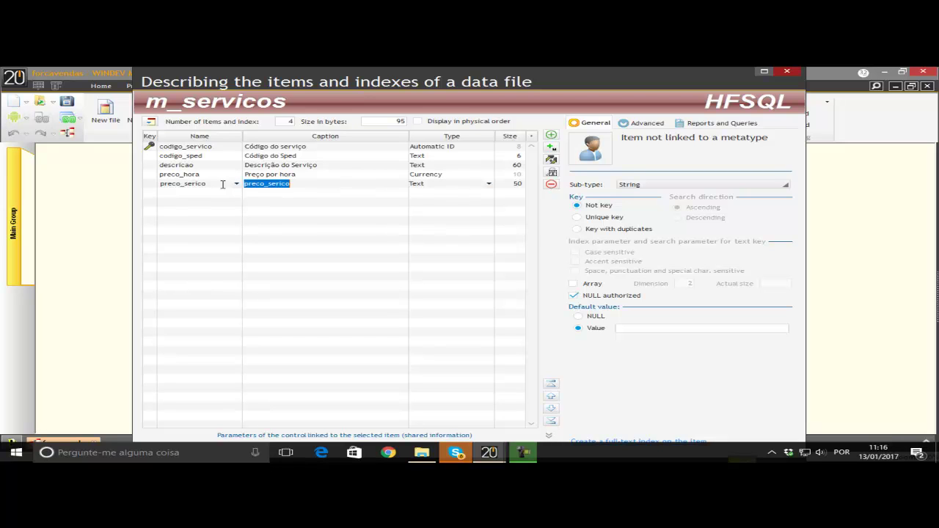
text(Preço por serviç)
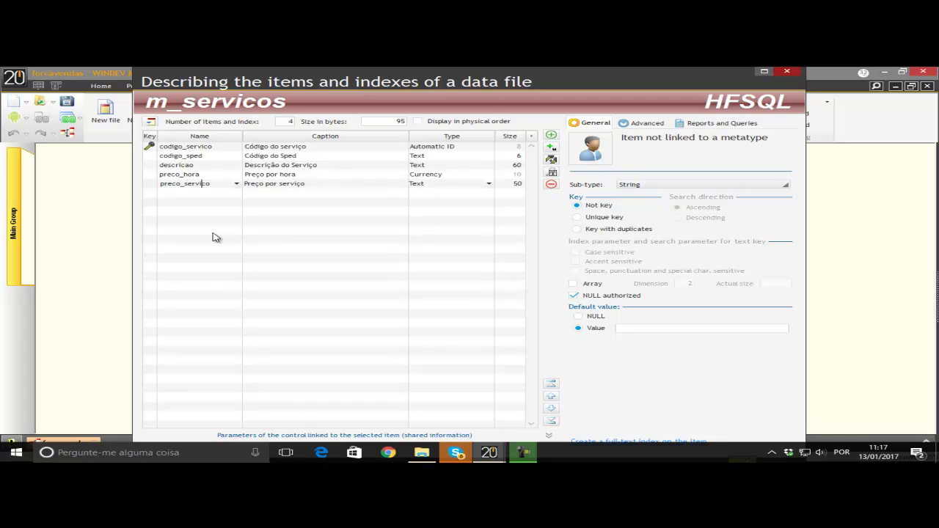
click(488, 184)
click(467, 241)
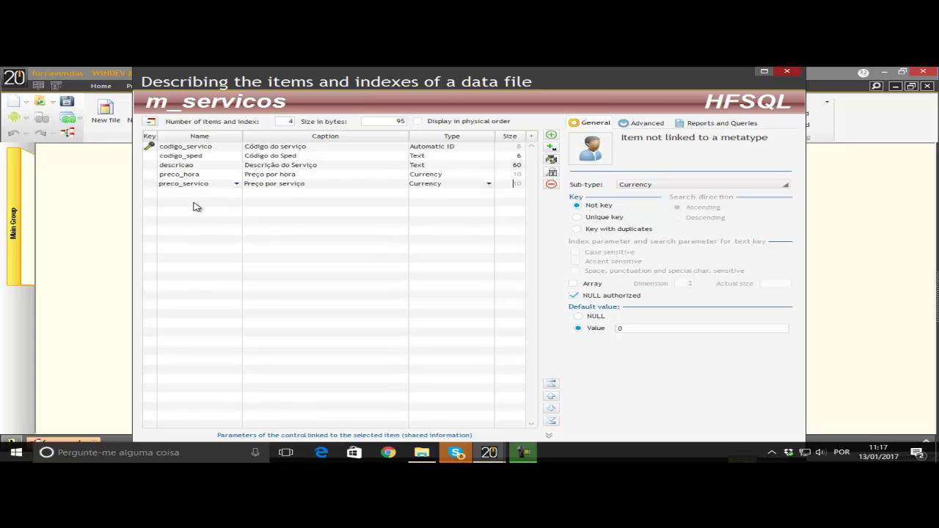
drag(659, 382, 646, 356)
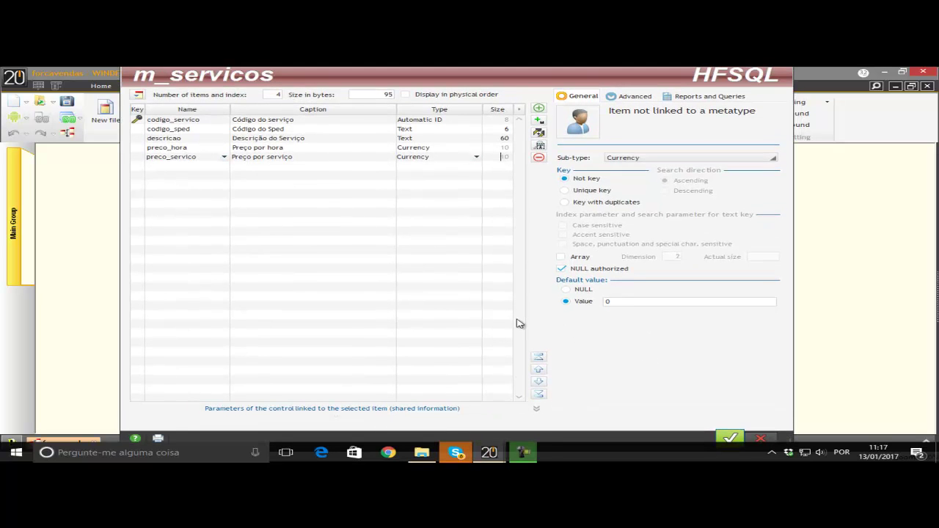
click(725, 437)
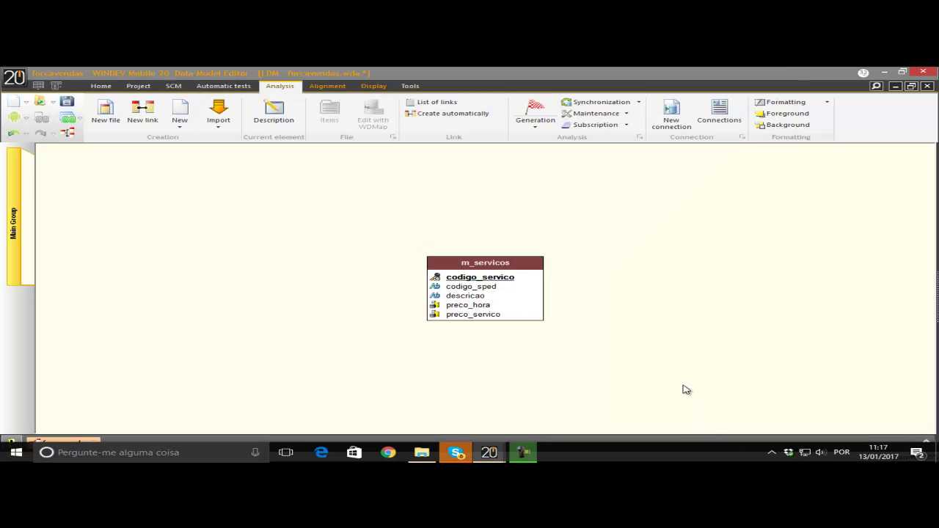
Open the description of the m_servicos data file and replace its placeholder note with "Contém as definições do serviço"
right_click(477, 263)
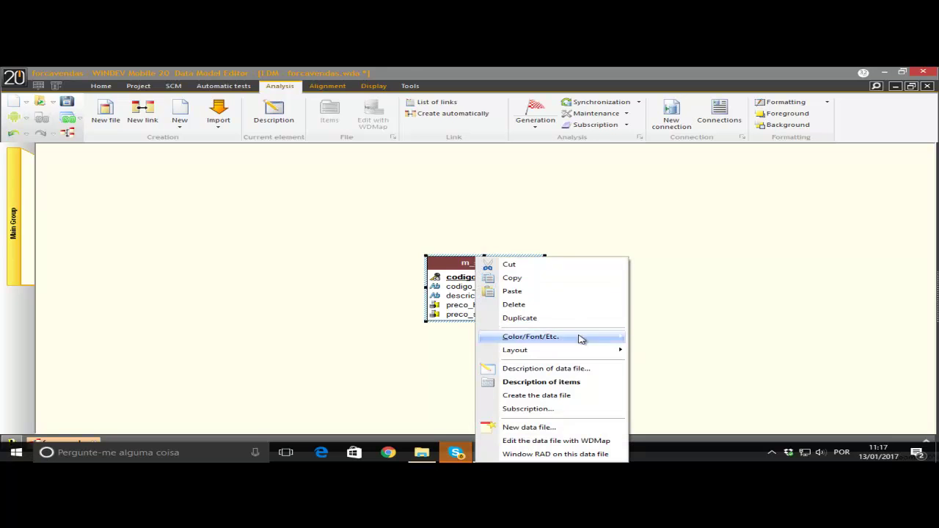
click(558, 369)
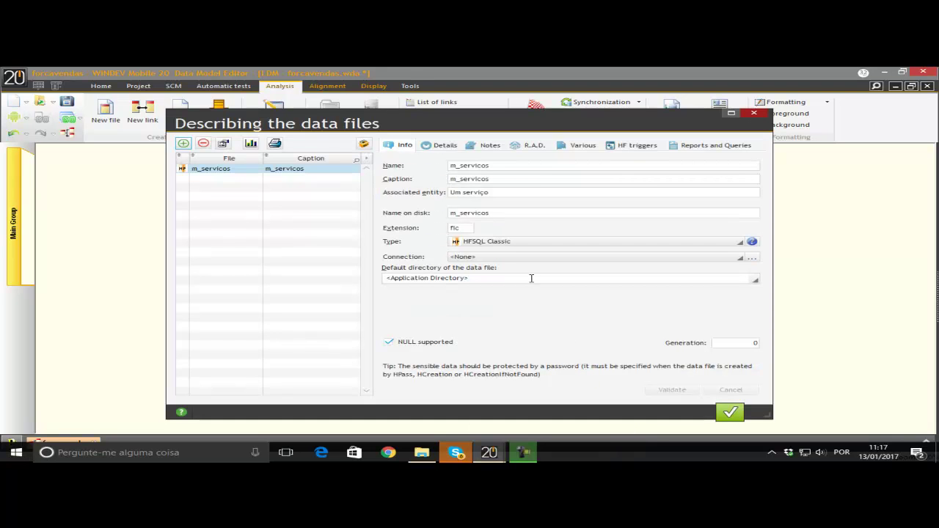
click(499, 148)
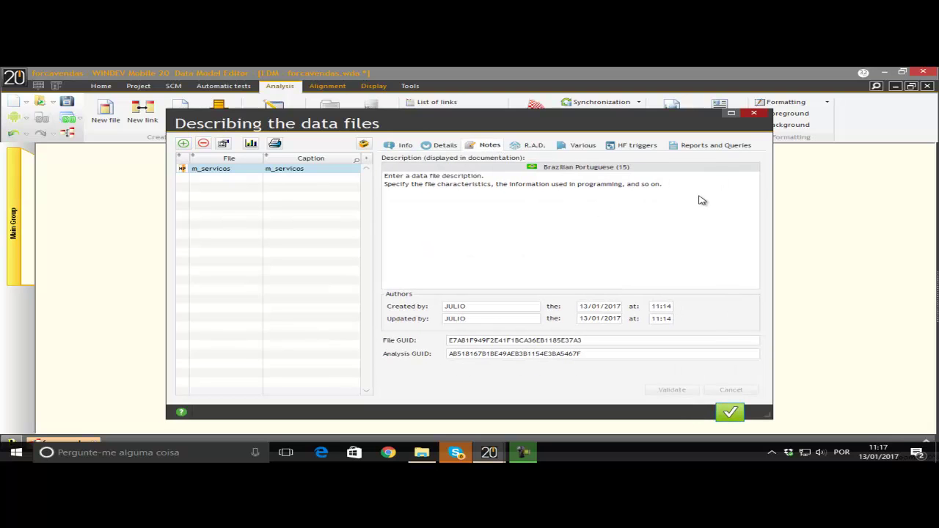
click(394, 176)
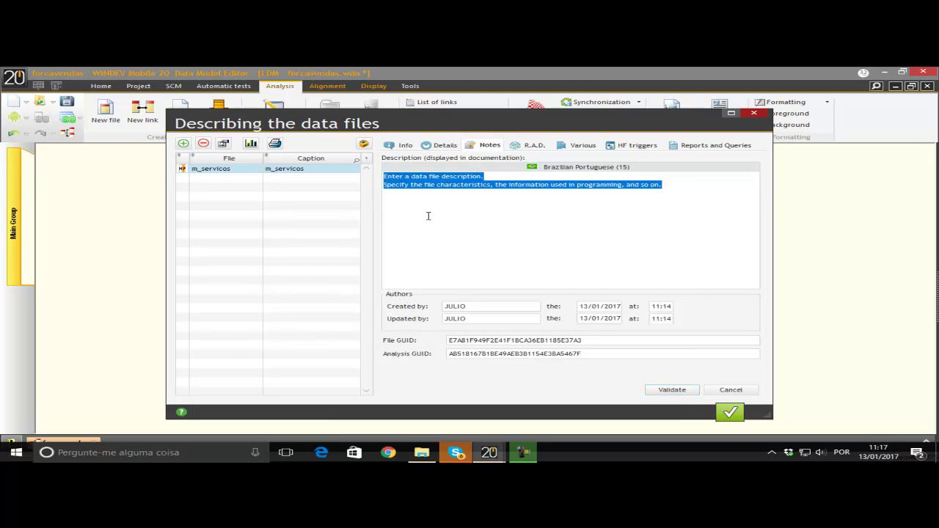
text(c)
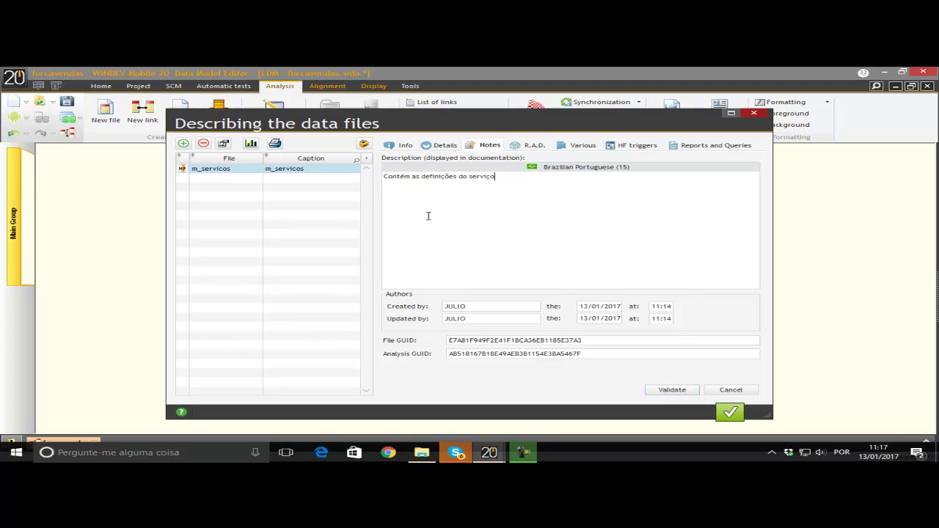
Review the general, detail, RAD, replication, trigger and report settings of m_servicos and validate the file description
click(407, 149)
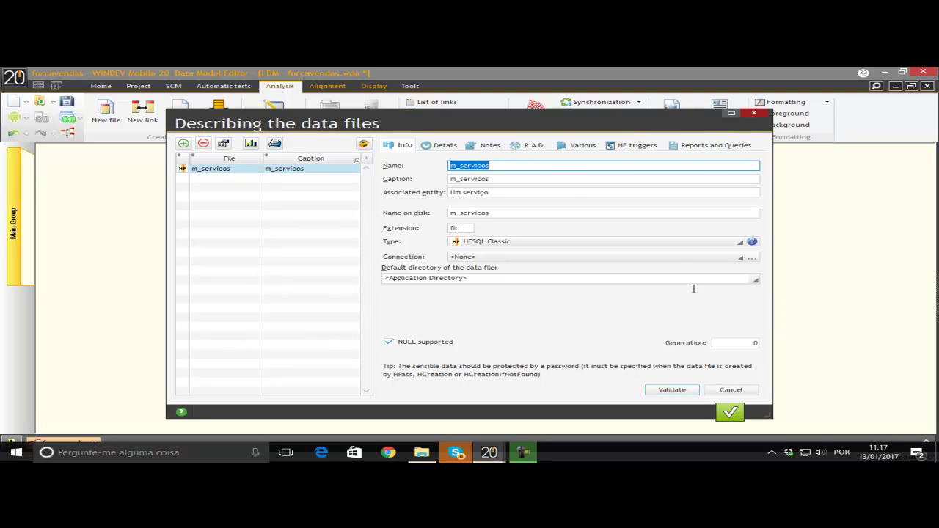
click(439, 147)
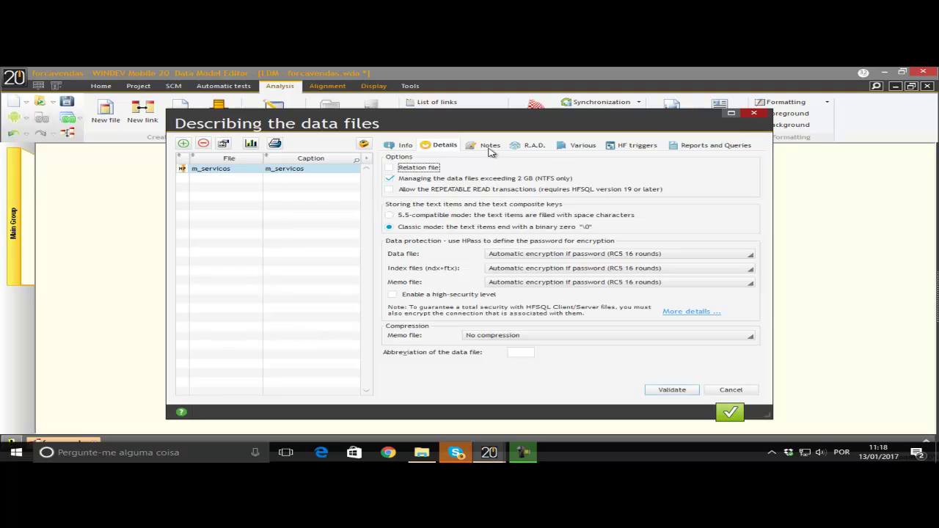
click(523, 150)
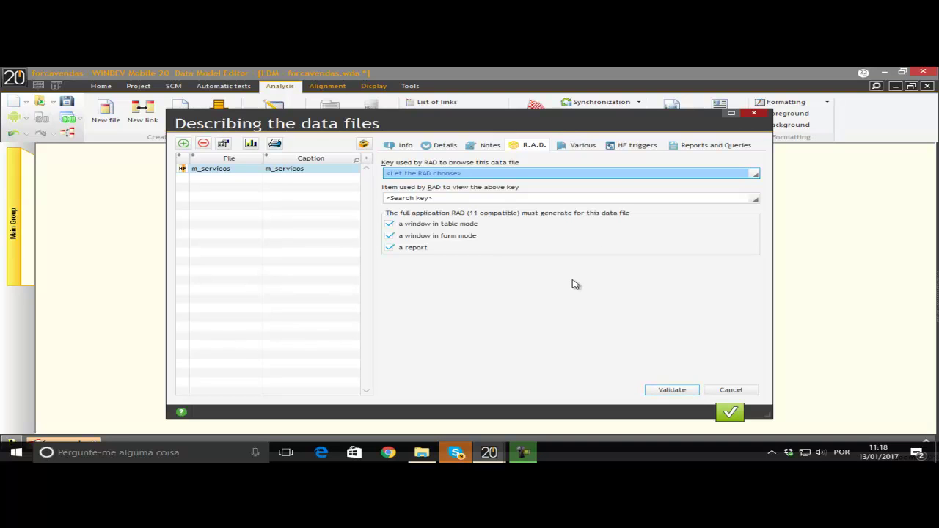
click(589, 146)
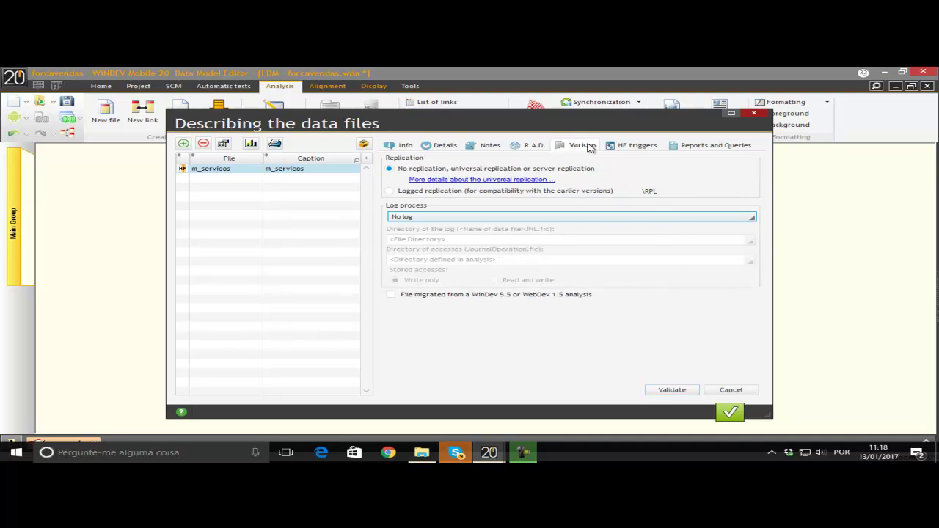
click(622, 146)
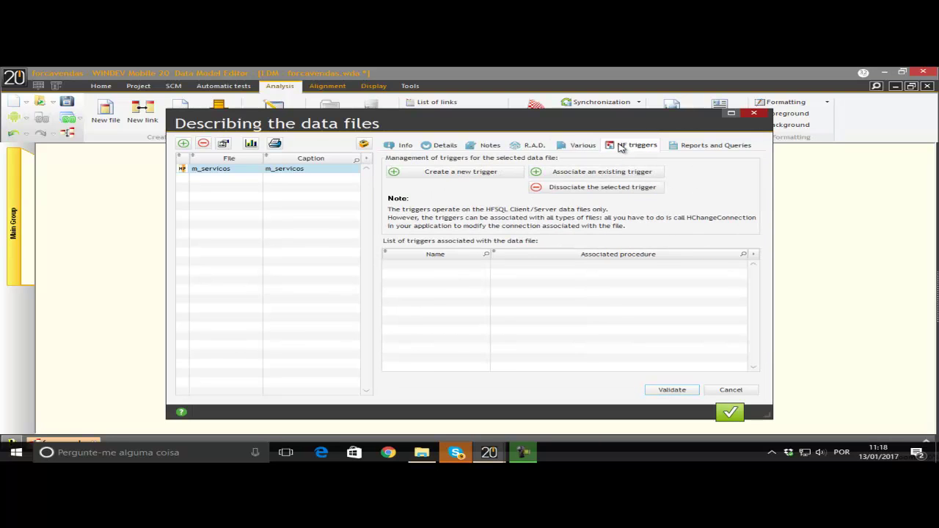
click(701, 146)
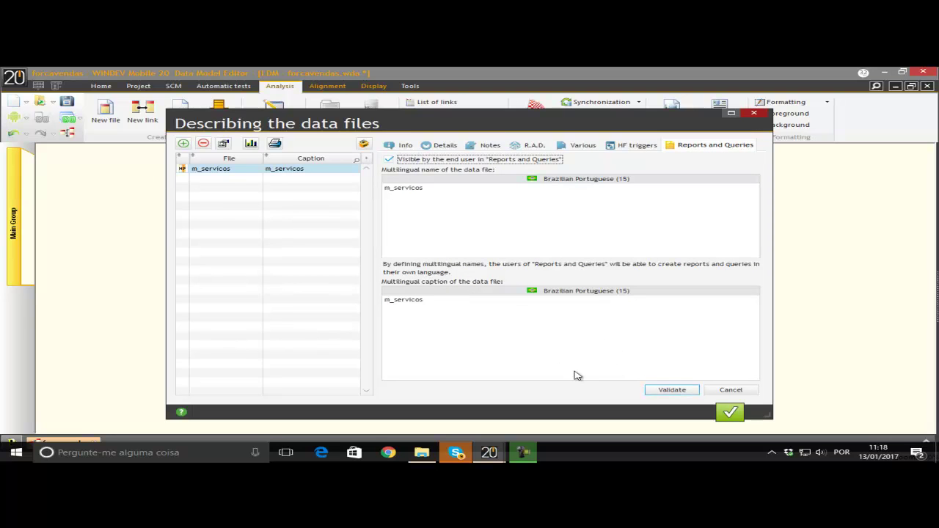
click(678, 392)
click(731, 413)
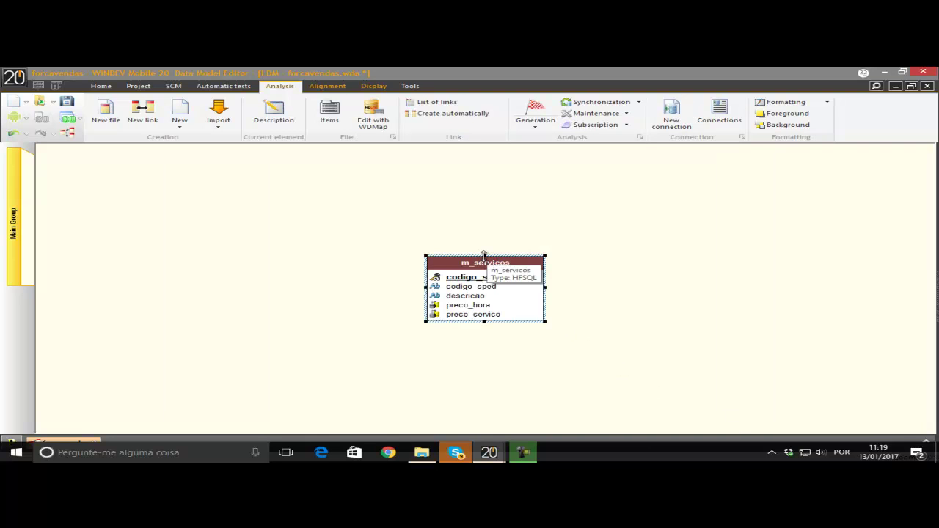
Stretch the m_servicos box upward and make its codigo_sped item a unique key
drag(484, 255, 488, 204)
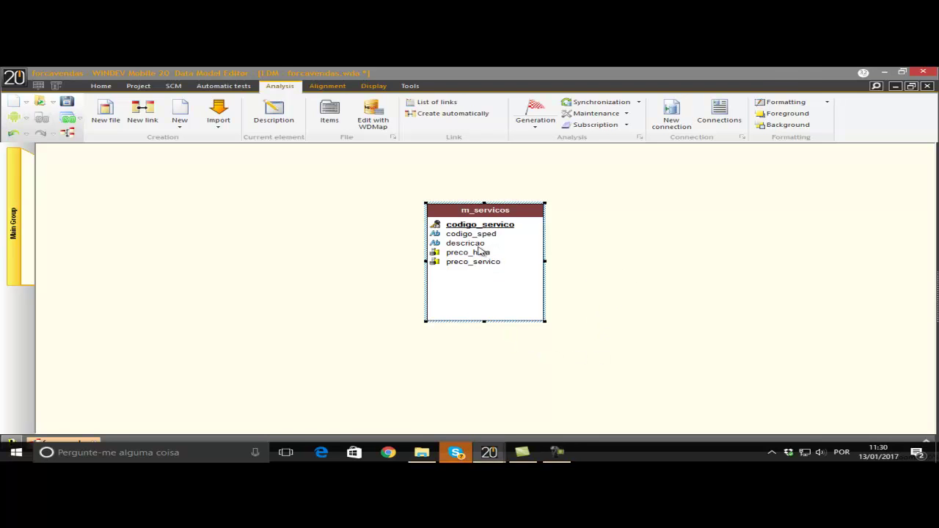
double_click(479, 251)
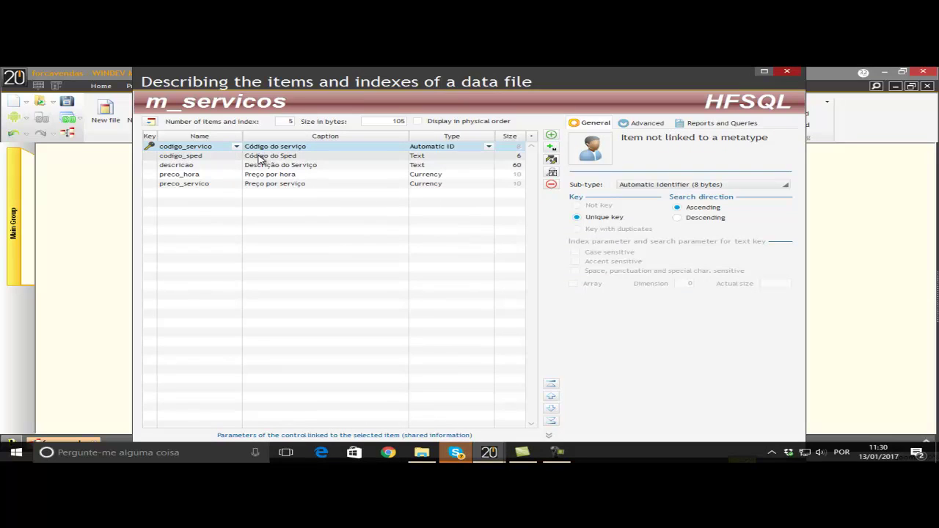
click(179, 157)
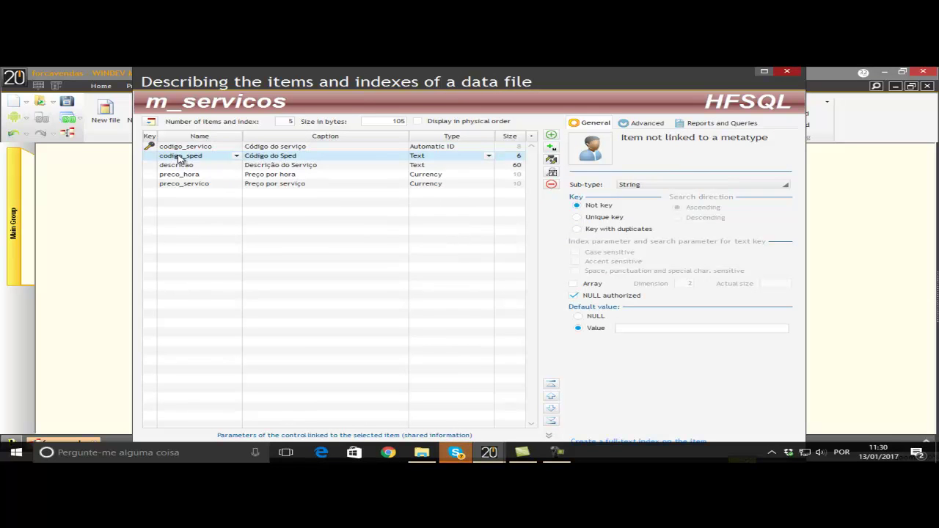
click(577, 218)
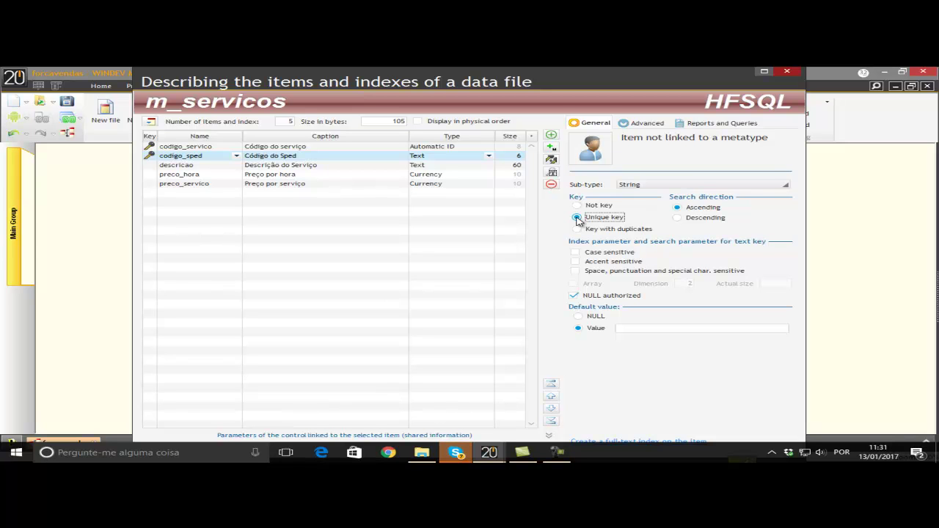
Make descricao a key with duplicates in m_servicos, validate the items, and shorten the file's box to fit them
click(255, 166)
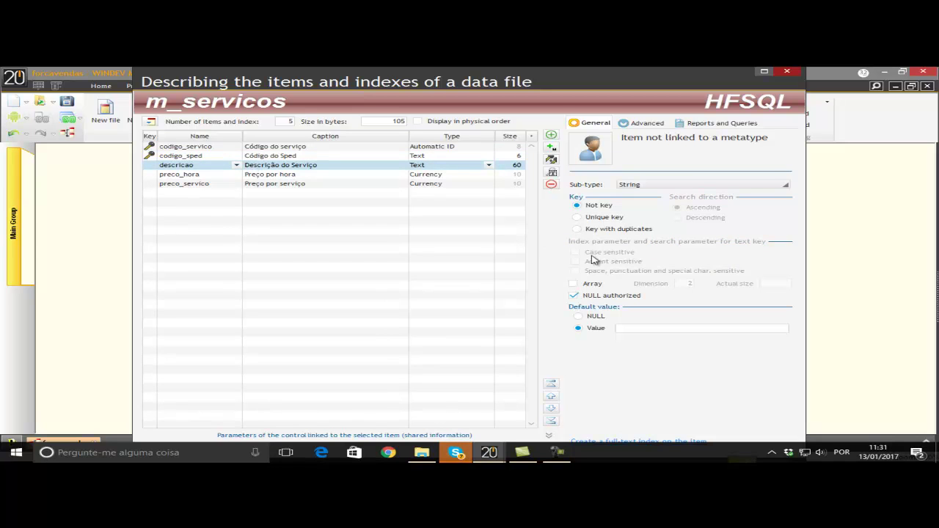
click(582, 231)
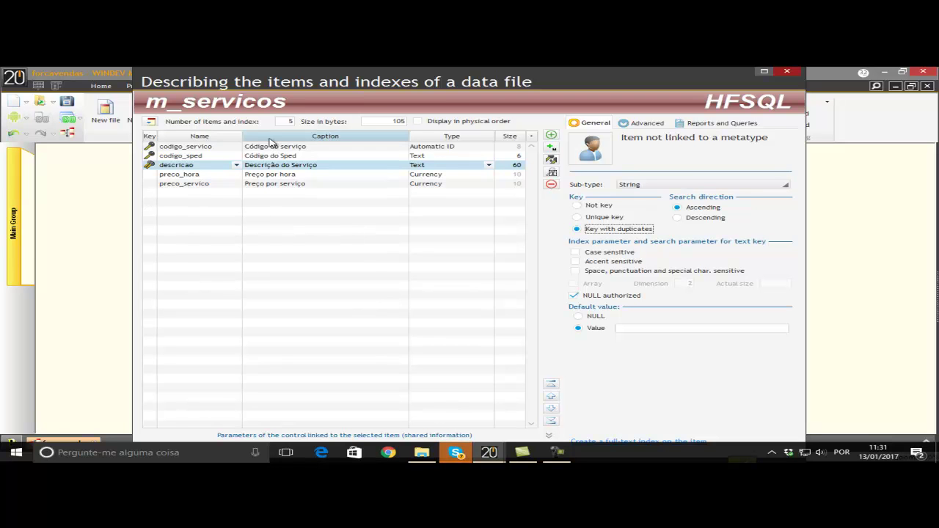
drag(667, 398, 653, 357)
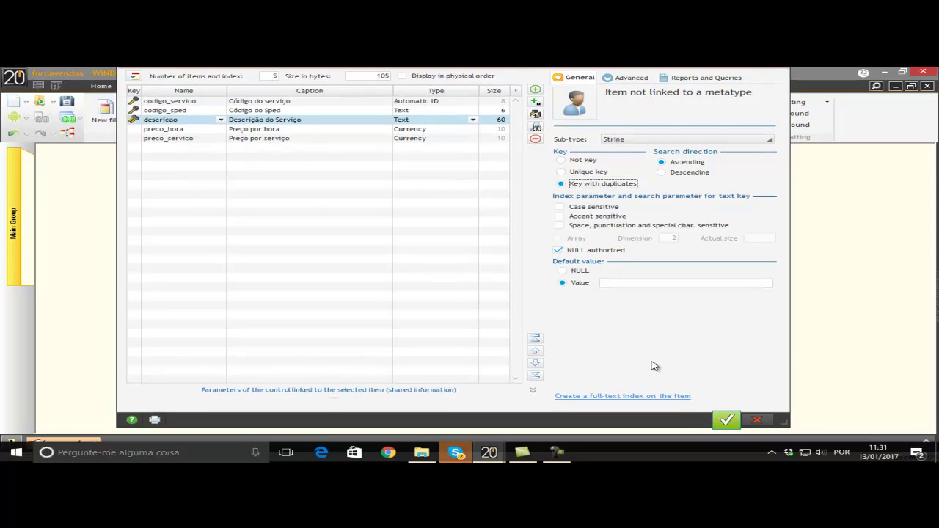
click(720, 420)
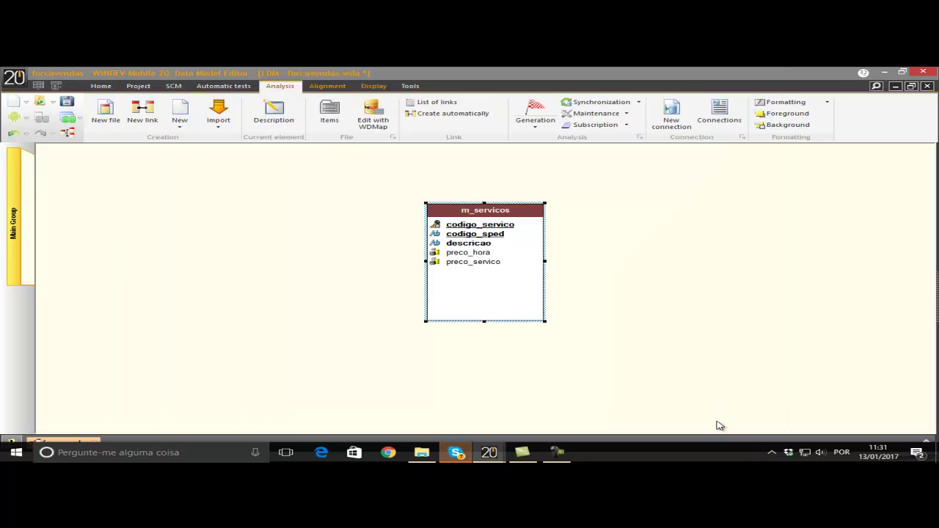
drag(484, 321, 490, 279)
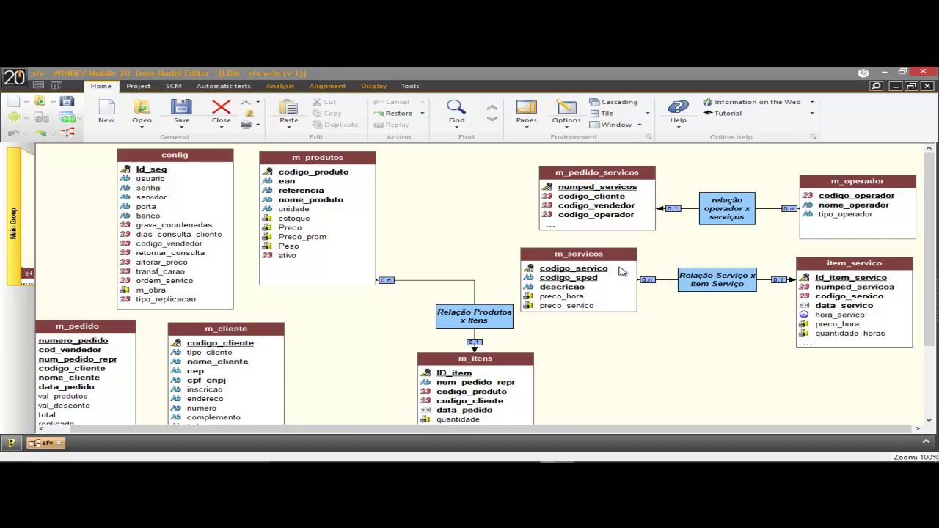
key(ctrl+a)
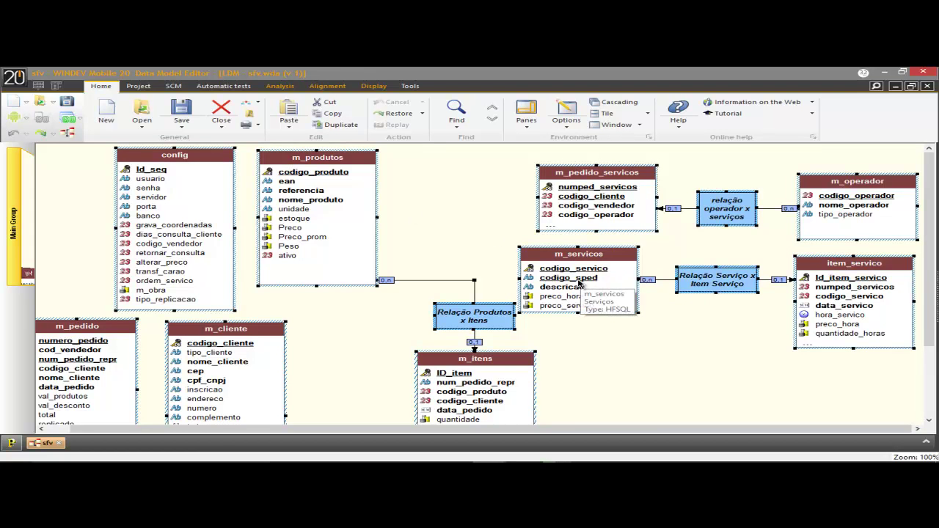
click(579, 283)
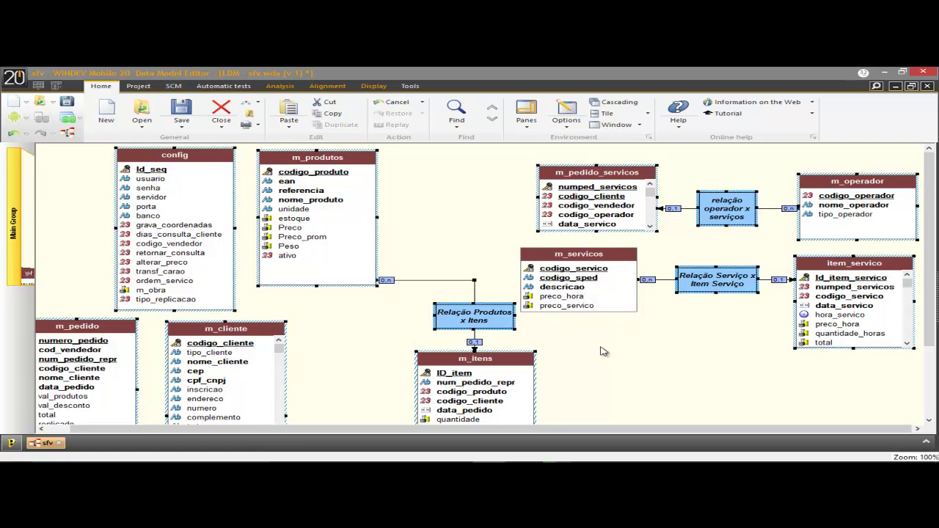
click(428, 211)
right_click(428, 211)
click(706, 344)
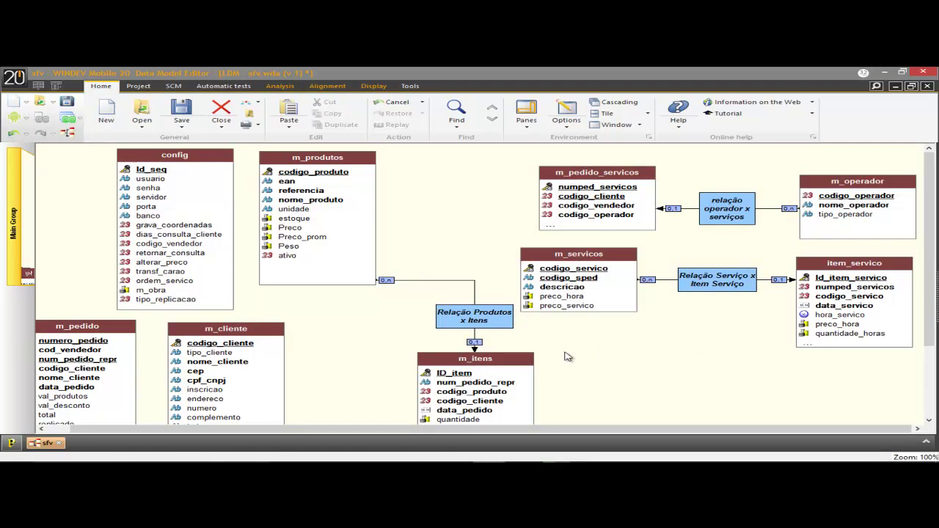
Copy all data files and links of the sfv analysis except m_servicos
key(ctrl+a)
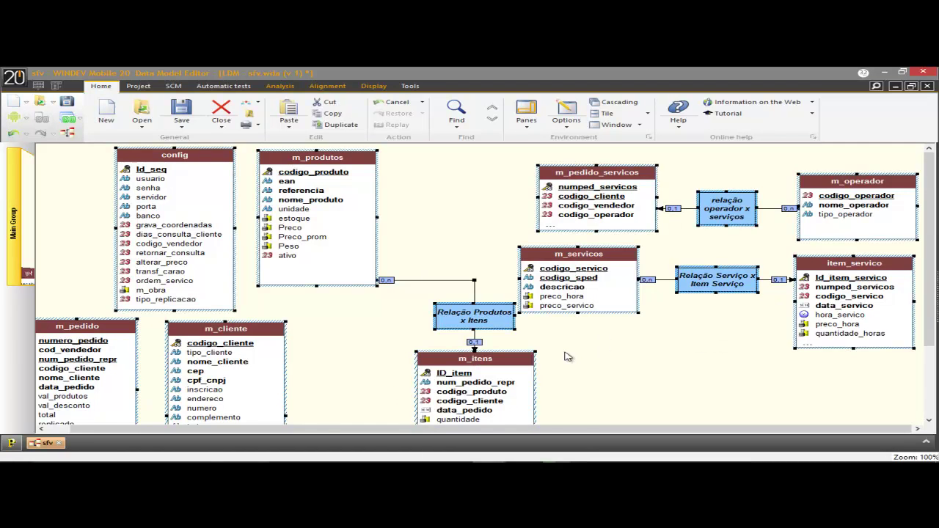
right_click(208, 227)
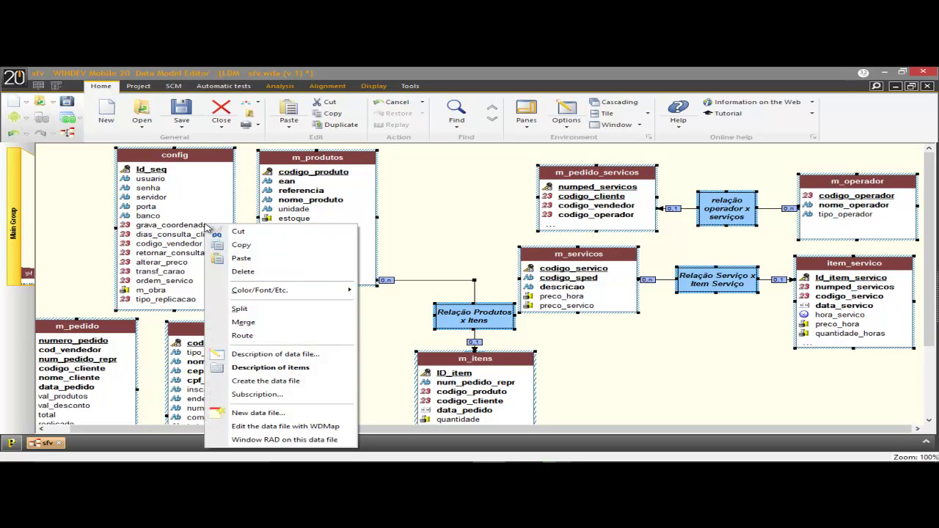
click(248, 246)
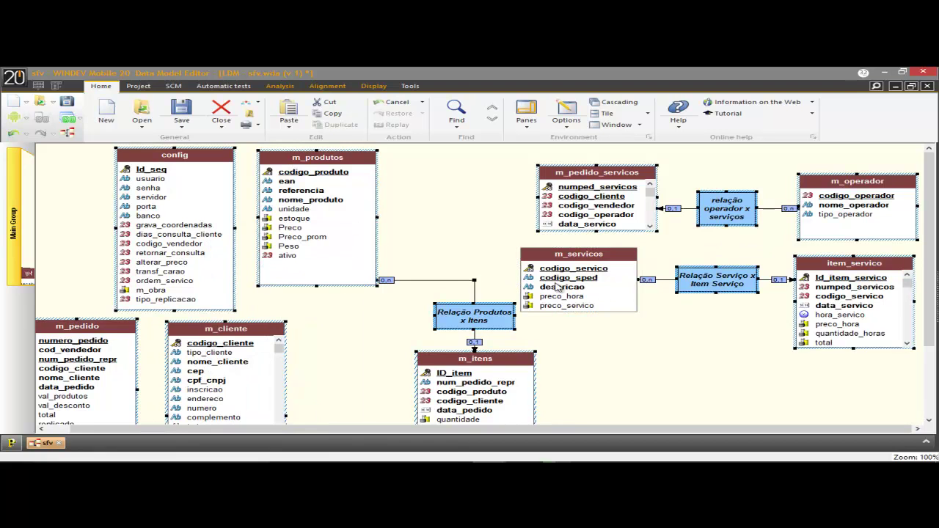
right_click(304, 239)
click(359, 260)
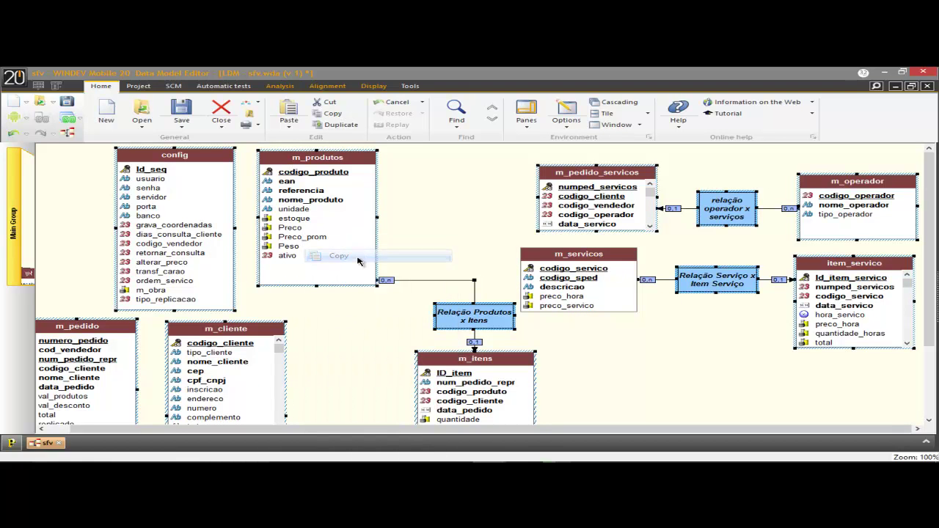
Switch to the forcavendas analysis and paste the copied data files and links into its diagram
mouse_move(486, 453)
click(562, 402)
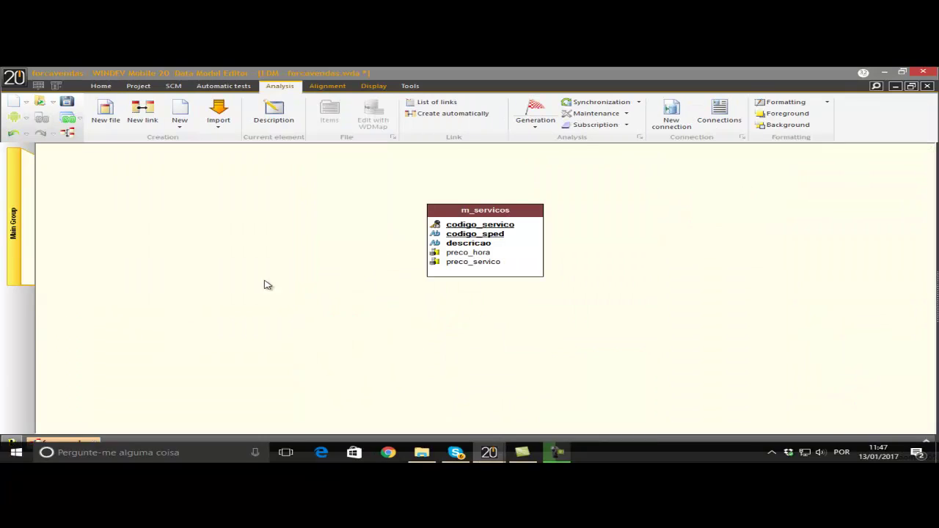
right_click(85, 201)
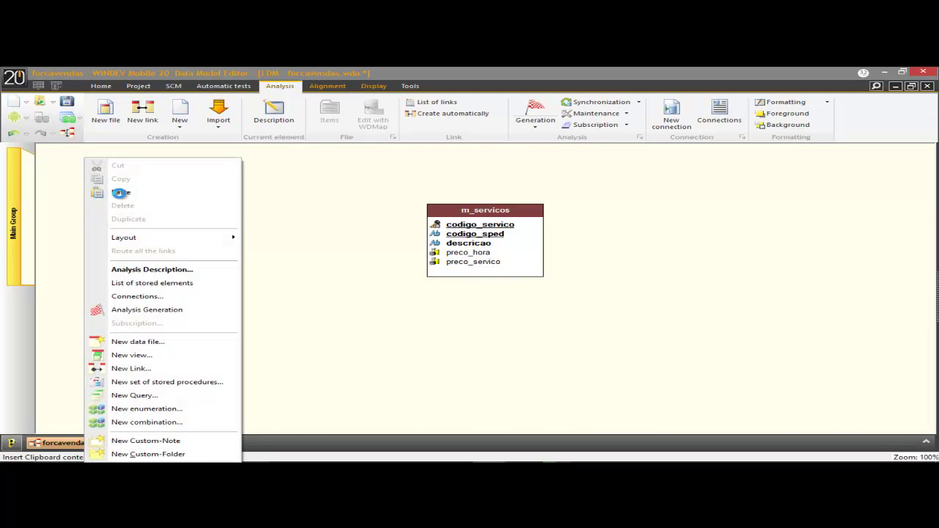
click(117, 192)
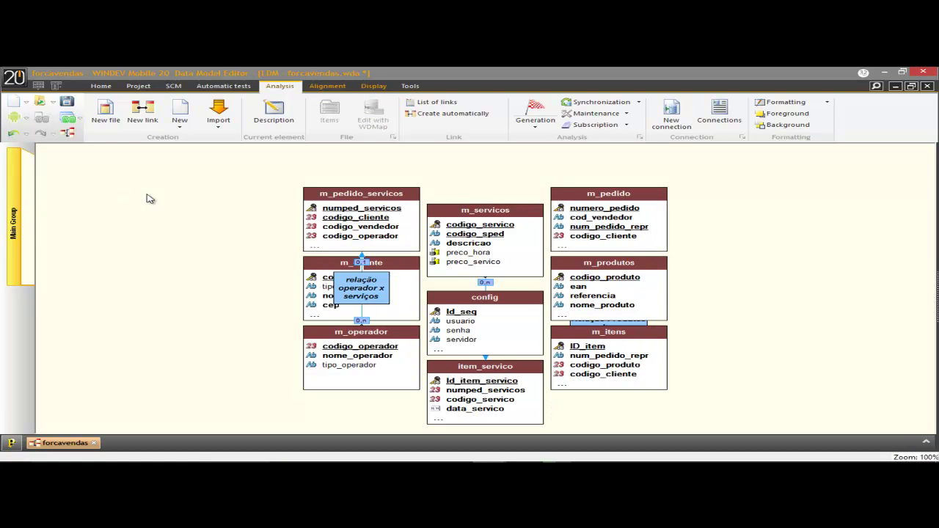
Move m_pedido_servicos to the upper-left corner of the diagram and place m_operador below it
drag(344, 221, 197, 197)
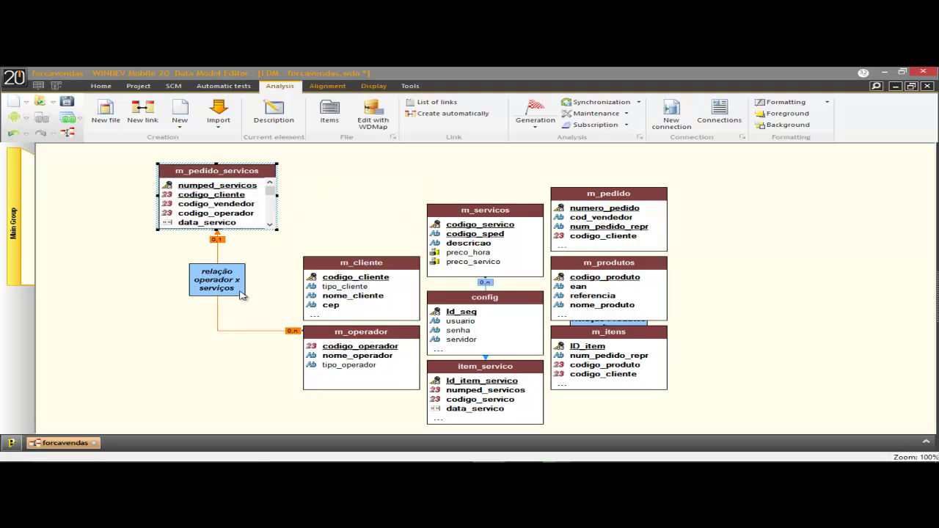
drag(326, 359, 159, 358)
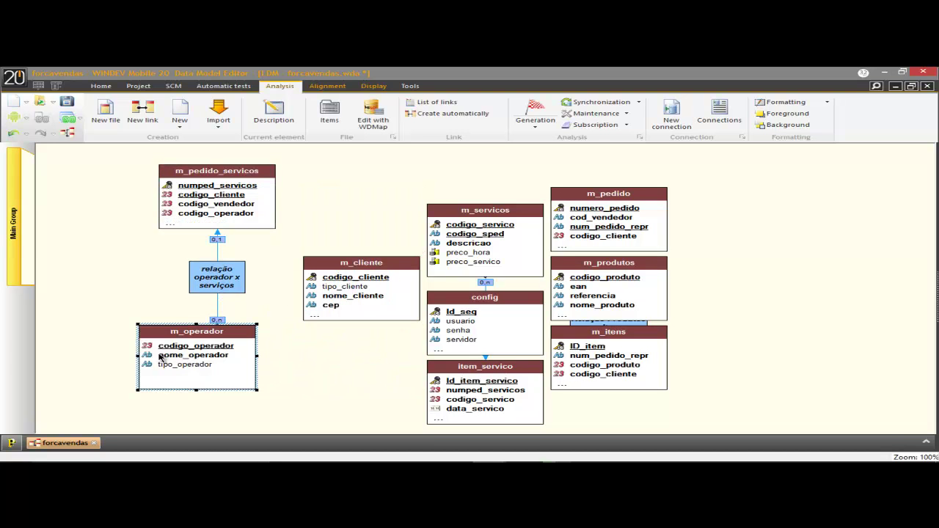
drag(206, 199, 160, 192)
drag(182, 378, 116, 375)
drag(169, 189, 117, 189)
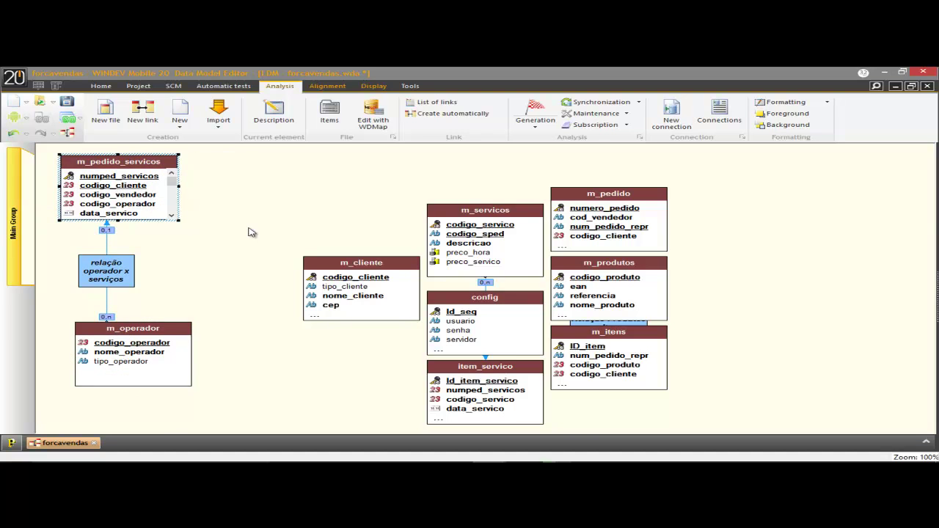
Spread m_cliente, m_servicos and config along the diagram's upper row and align item_servico directly beneath m_servicos
drag(347, 262, 262, 168)
drag(482, 246, 448, 200)
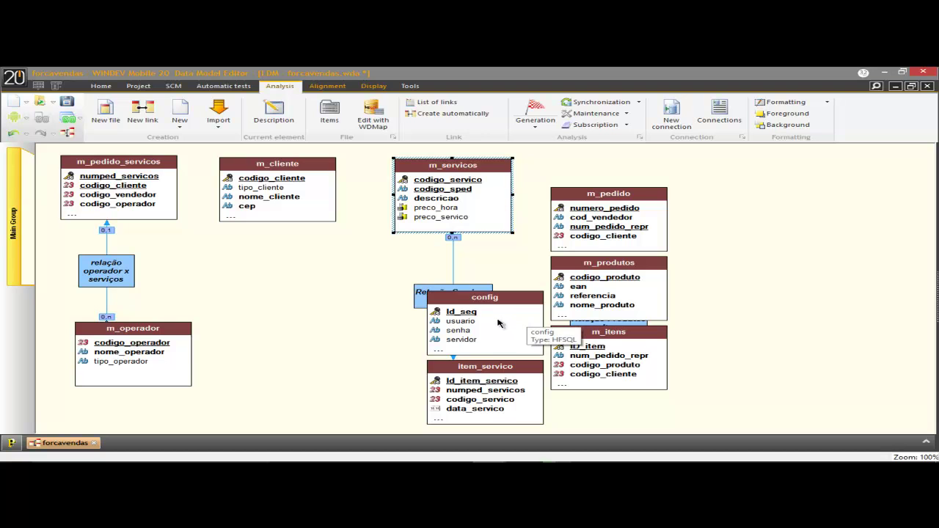
drag(478, 329, 775, 204)
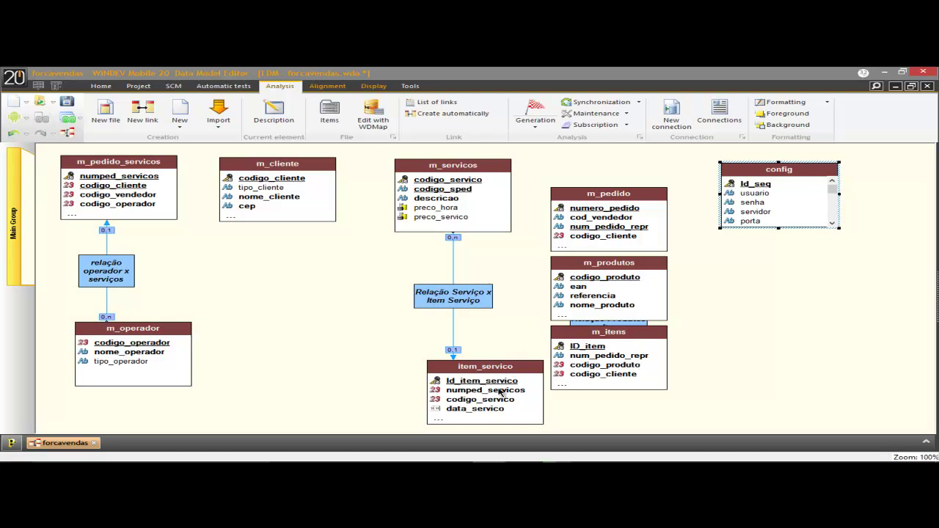
click(488, 392)
drag(488, 393, 455, 387)
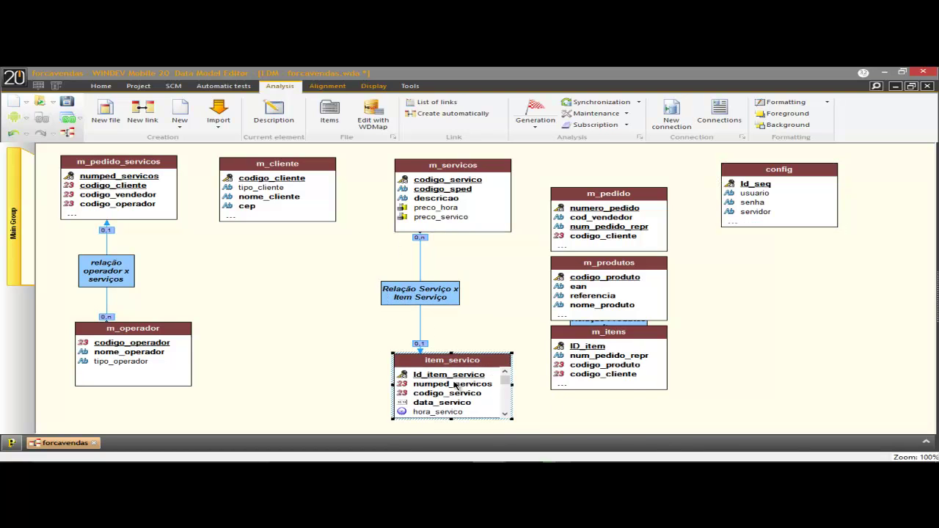
Place m_produtos below config with m_itens beneath it, and raise m_pedido into the upper row between m_servicos and config
drag(593, 295, 735, 297)
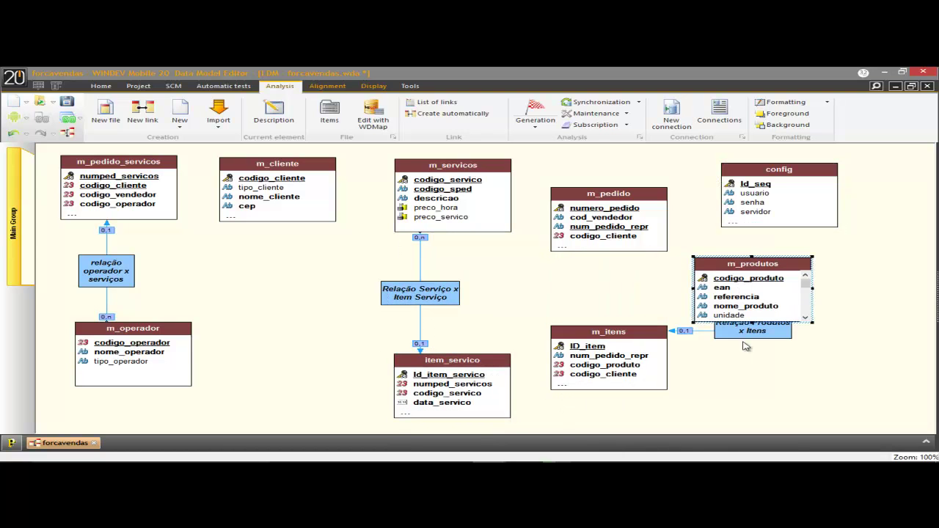
drag(639, 373, 774, 406)
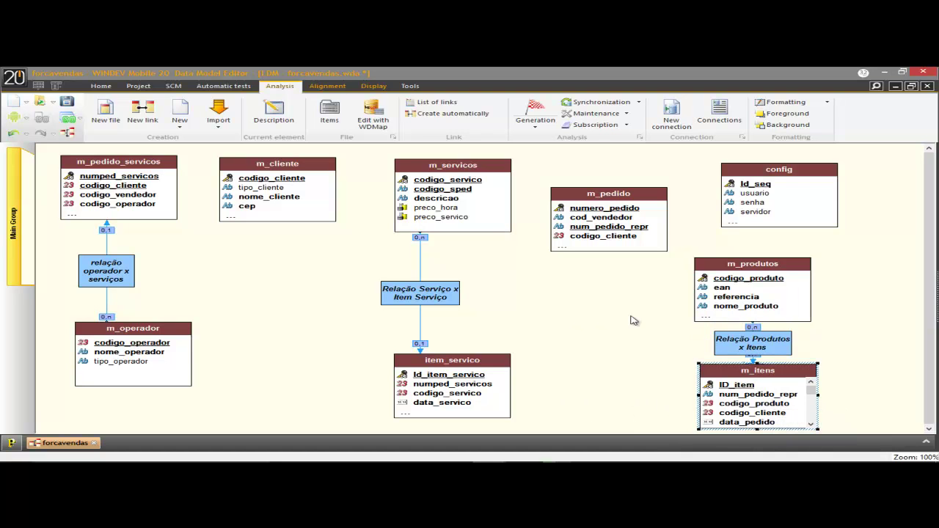
drag(602, 198, 605, 174)
click(621, 286)
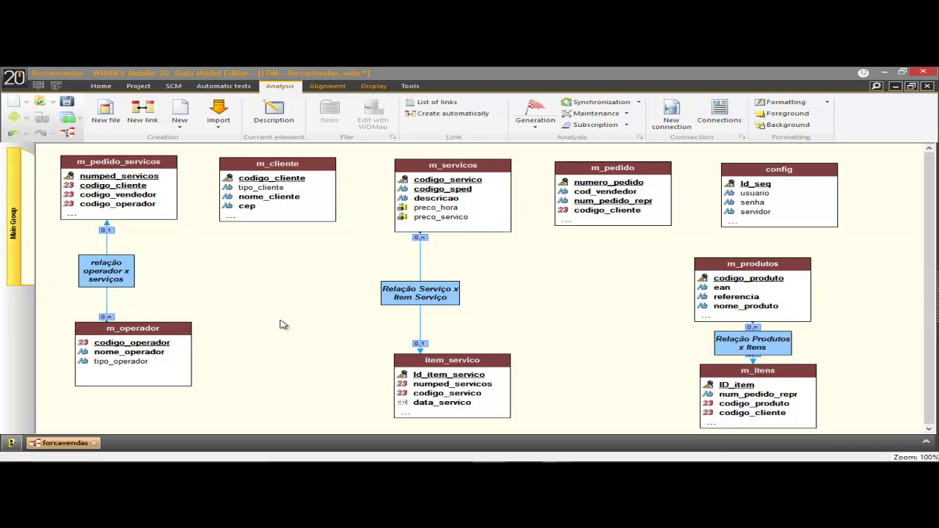
Lengthen the m_cliente box downward until it fits all its items through ultima_compra
click(293, 206)
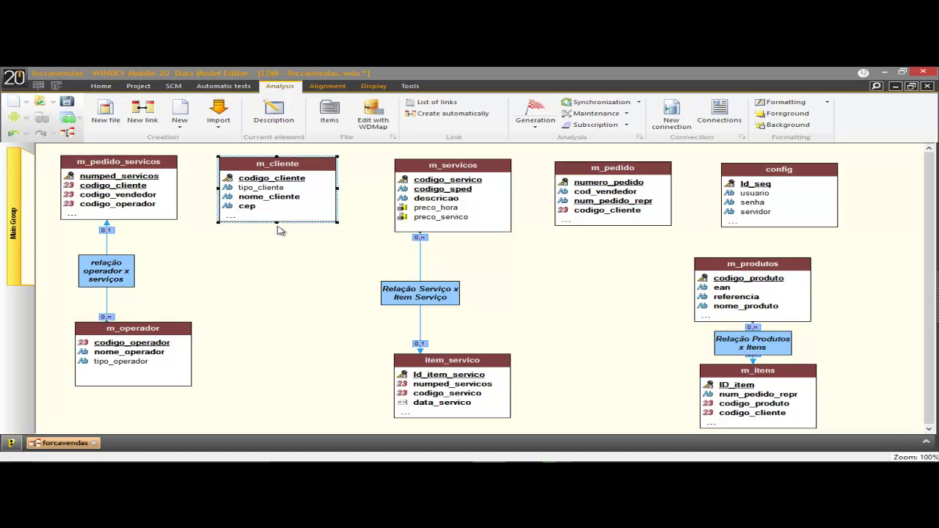
drag(278, 223, 267, 294)
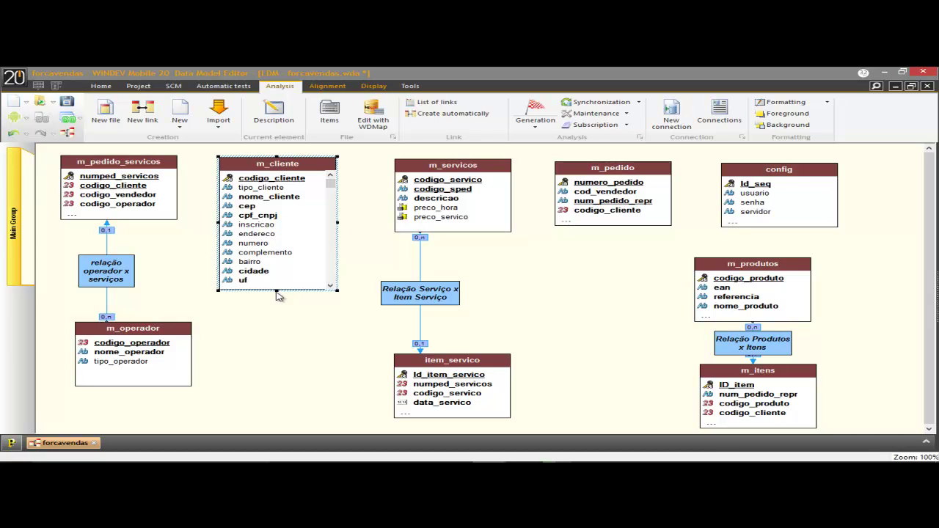
drag(276, 290, 279, 365)
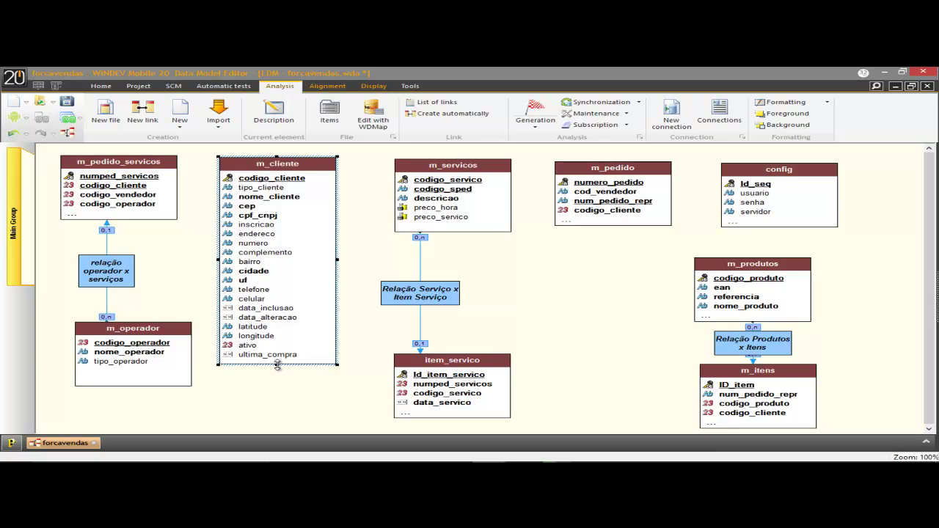
drag(277, 365, 306, 367)
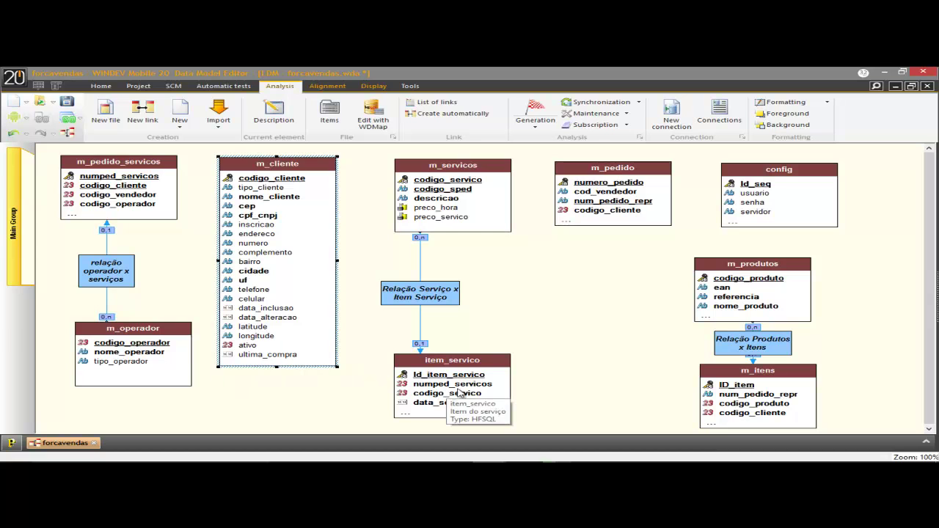
Lengthen the m_pedido box to reveal more of its items and shift m_produtos from below config to beneath m_pedido
click(615, 210)
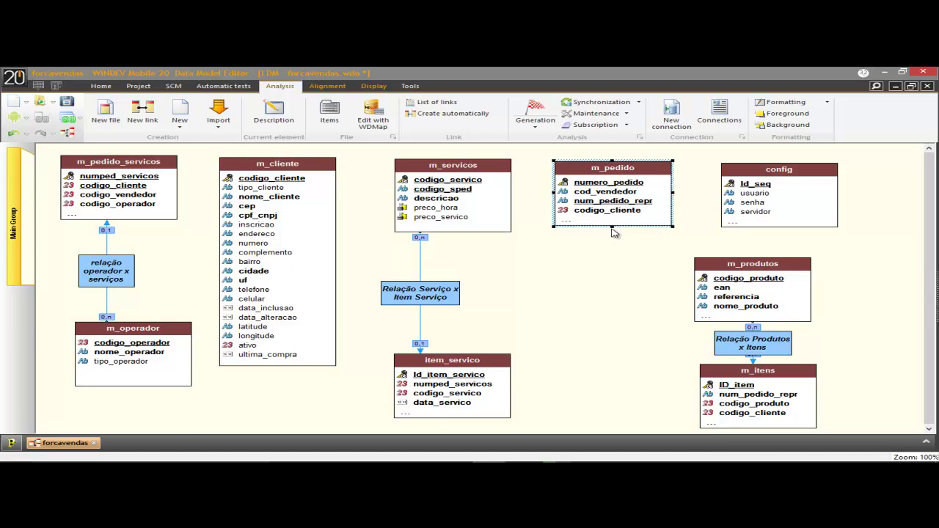
drag(612, 226, 615, 270)
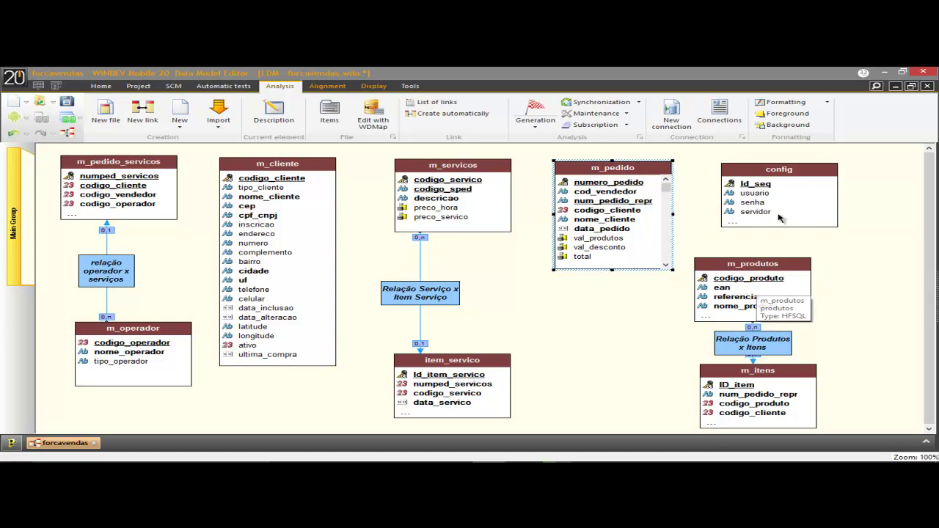
click(792, 182)
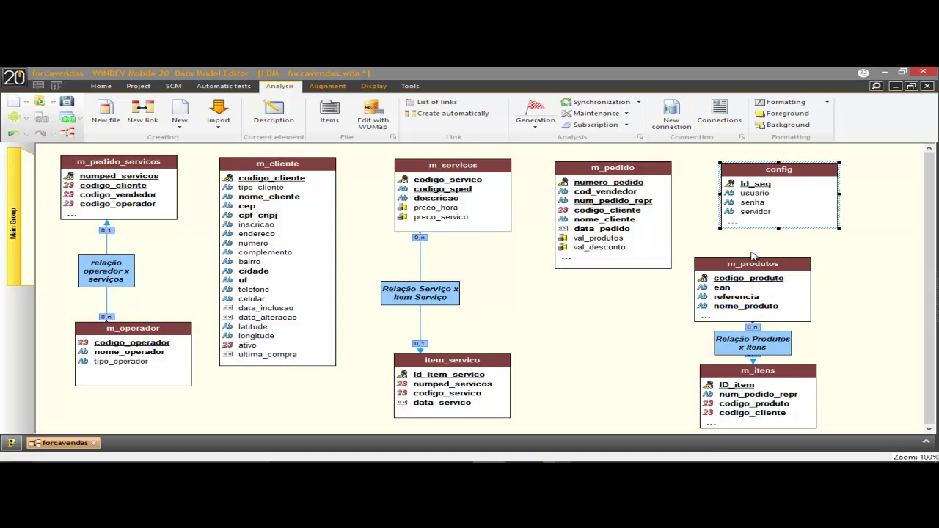
drag(735, 285, 563, 289)
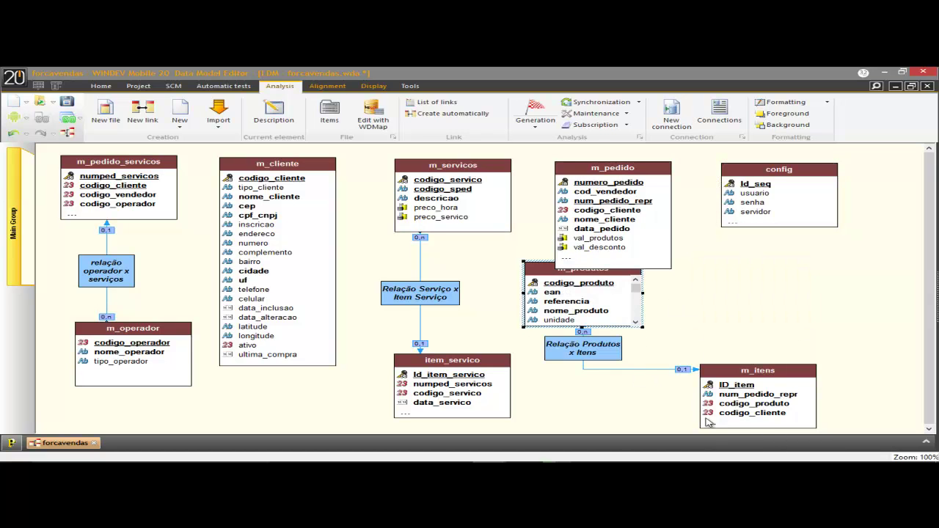
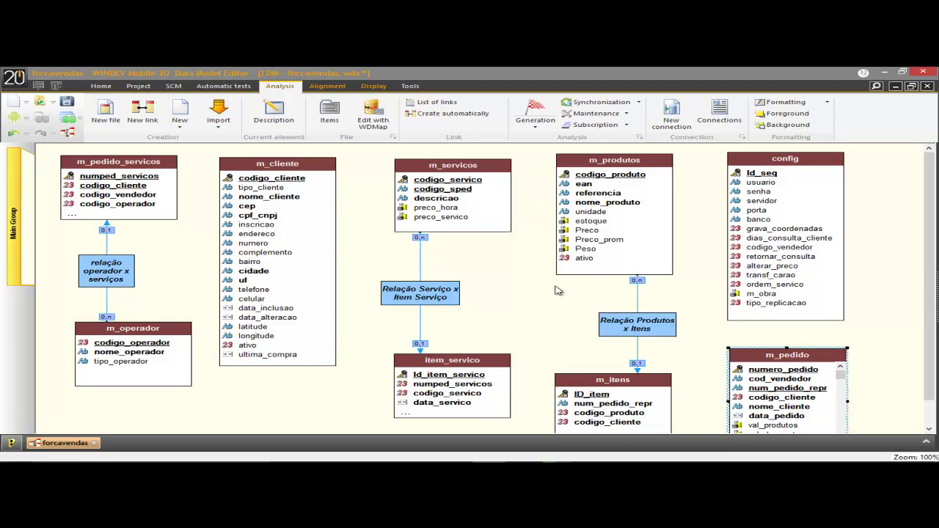
click(355, 416)
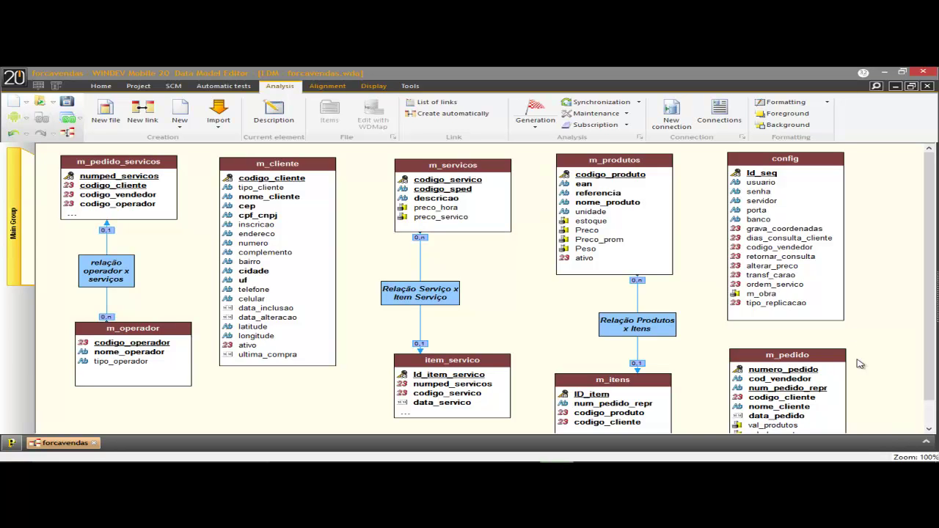
Review the item definitions of the config file, validate them, and look over the whole diagram
double_click(780, 237)
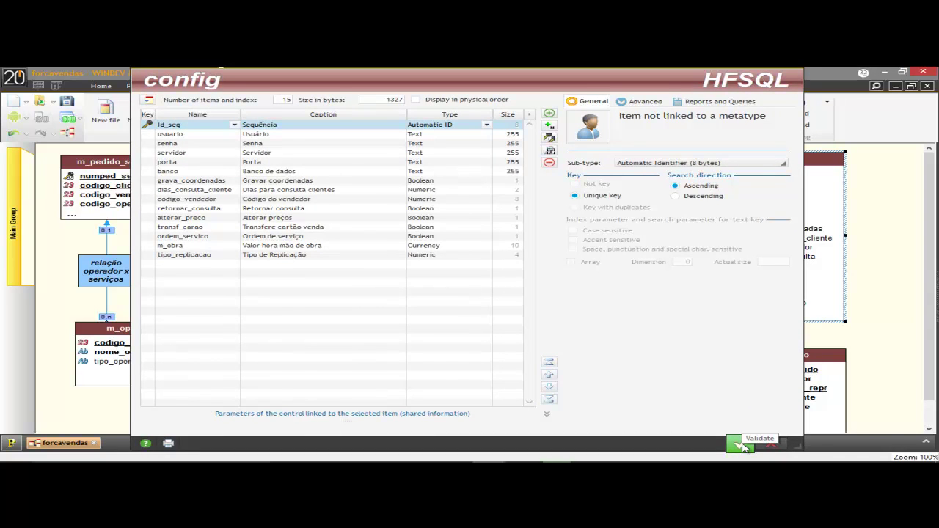
click(739, 444)
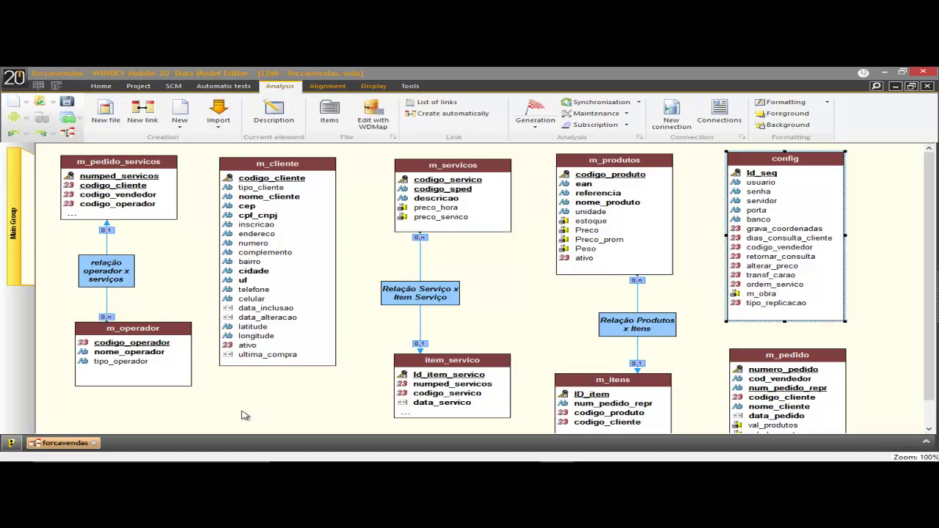
scroll(245, 415, down, 2)
scroll(244, 415, up, 2)
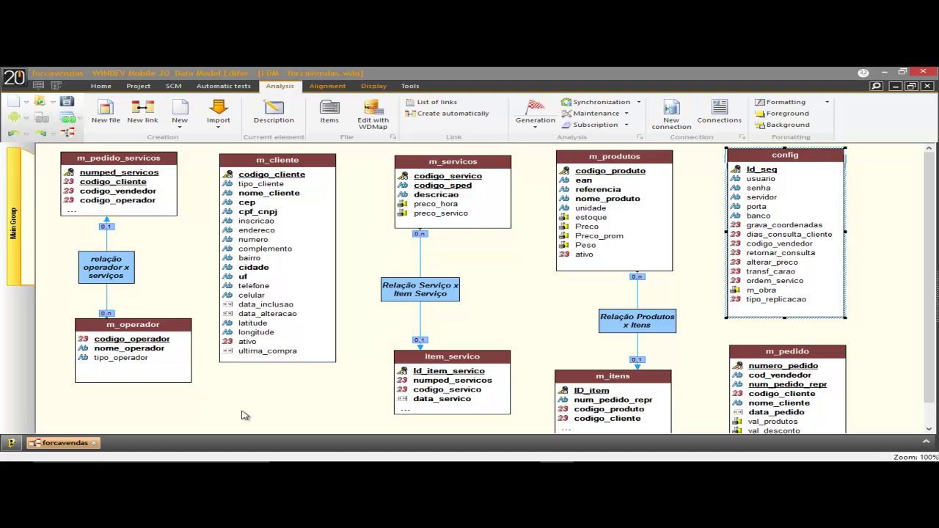
scroll(244, 415, down, 1)
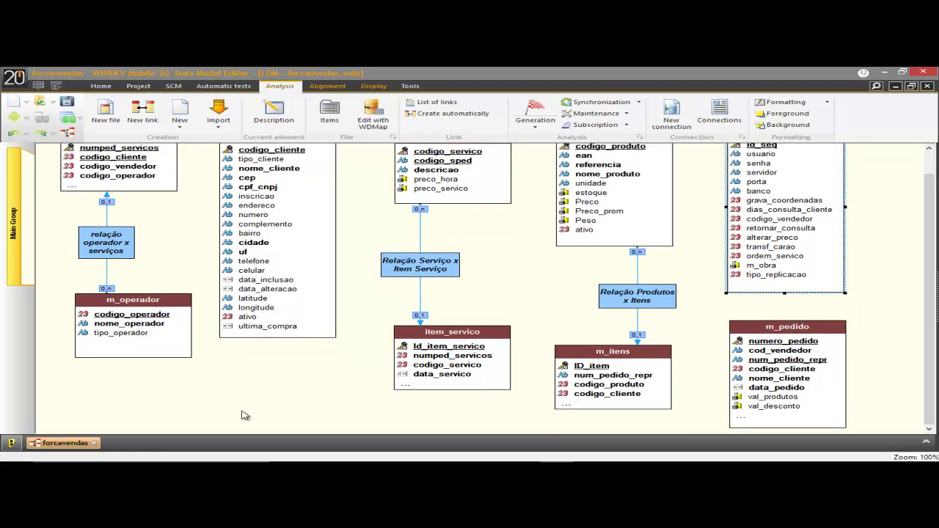
scroll(244, 415, up, 1)
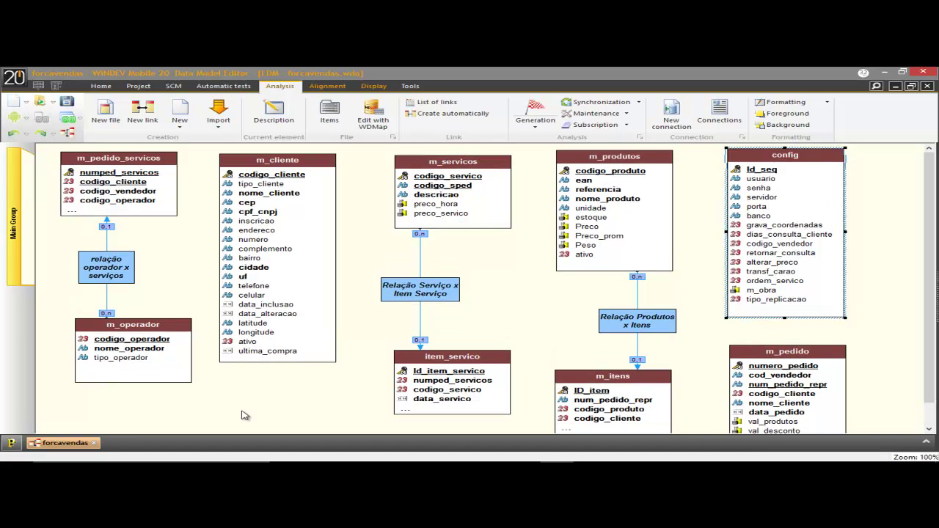
Review the item and key definitions of m_operador and m_pedido_servicos, validating each description
double_click(132, 358)
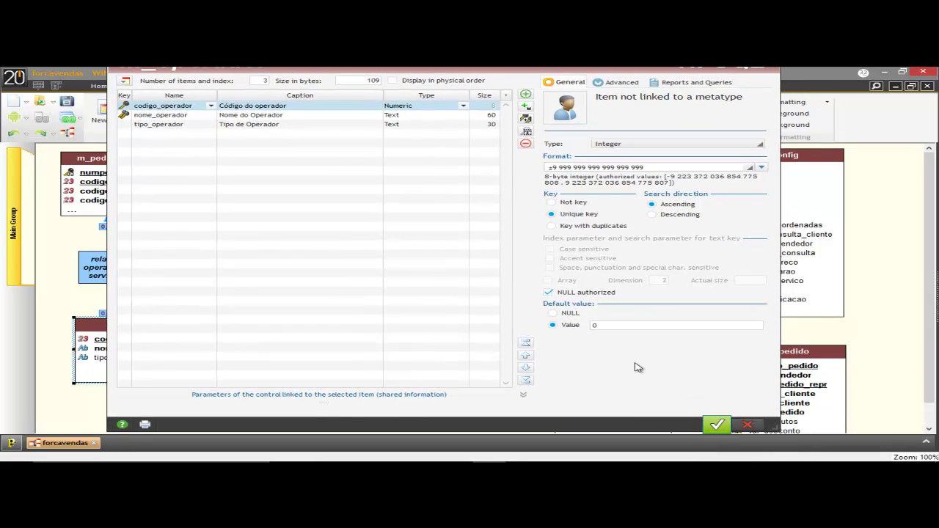
click(718, 426)
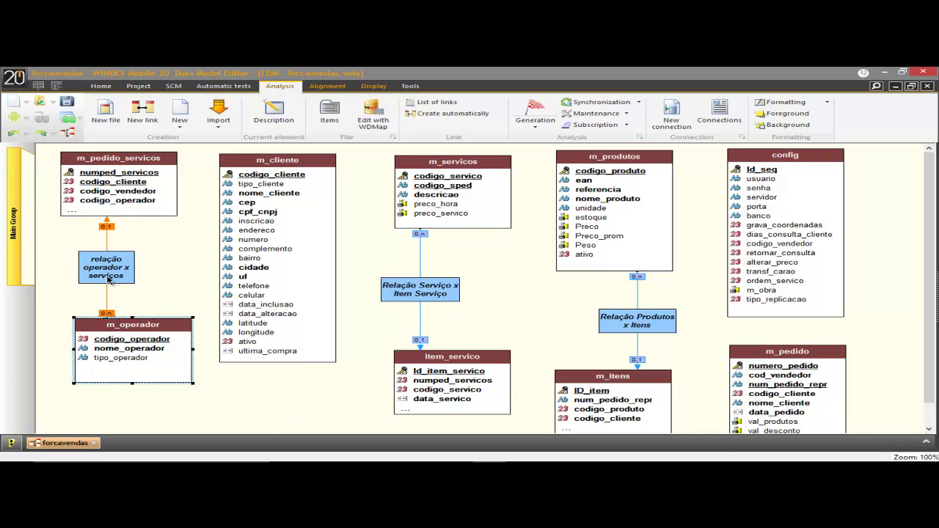
double_click(126, 192)
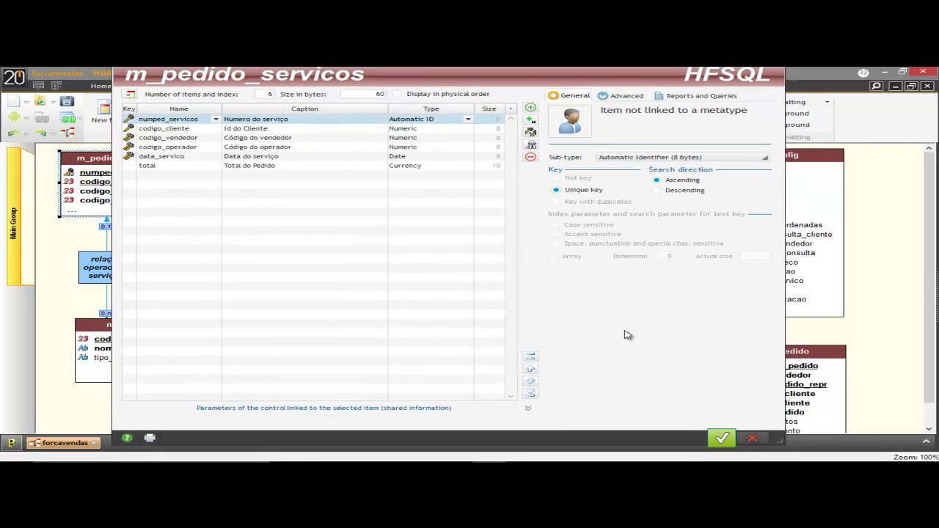
click(721, 438)
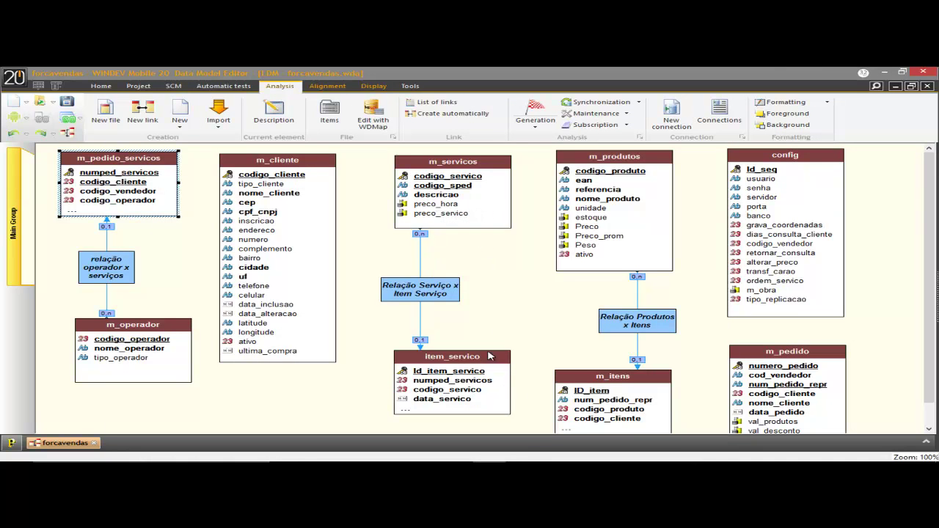
Review the item and key definitions of item_servico and validate the description
click(445, 391)
double_click(445, 390)
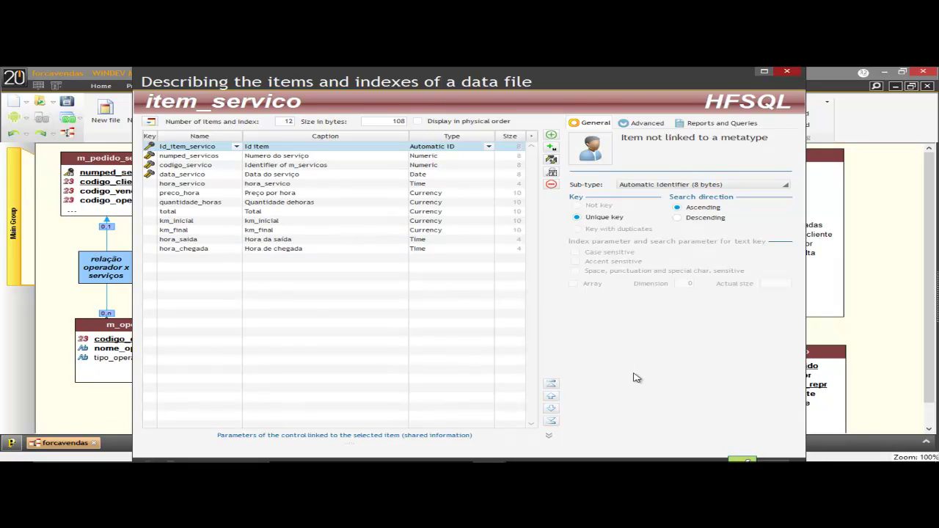
drag(635, 375, 621, 336)
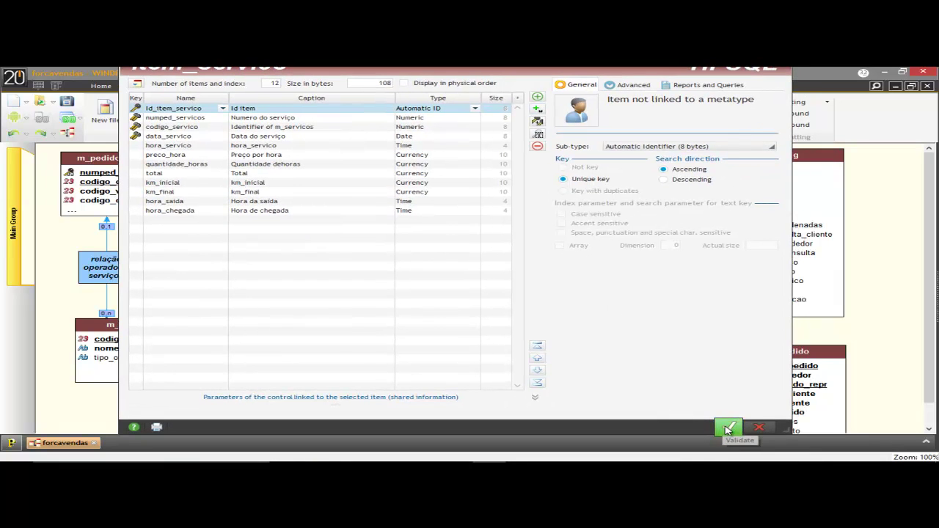
click(728, 430)
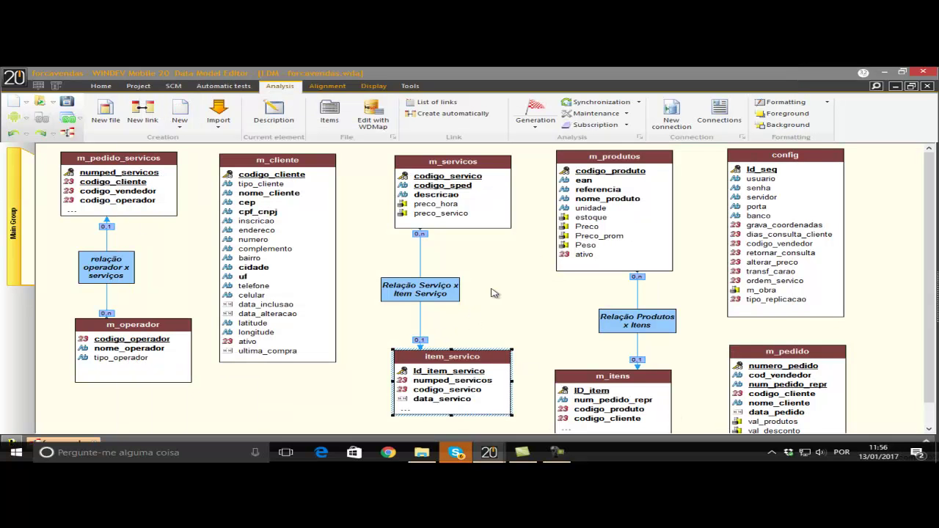
Examine the names, captions, types and sizes of the m_produtos items and validate the description
click(588, 191)
double_click(587, 191)
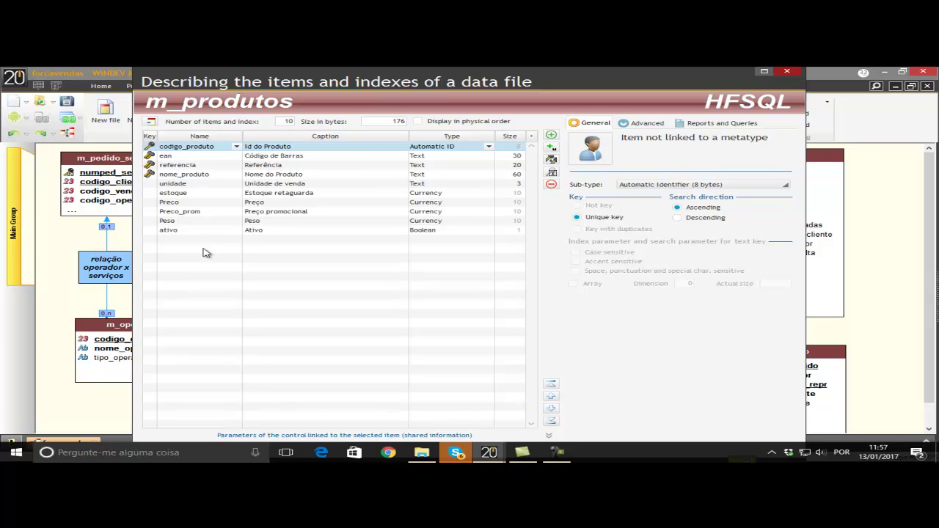
drag(781, 412, 759, 343)
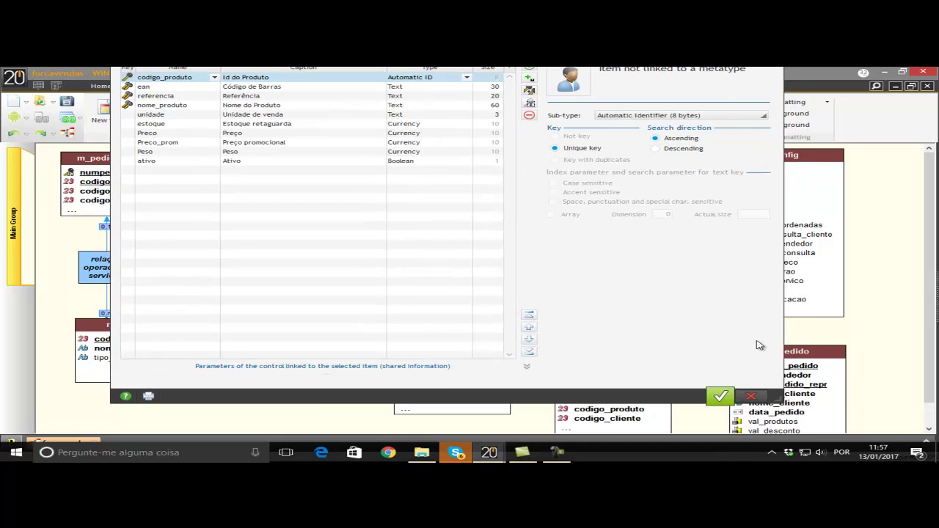
click(720, 396)
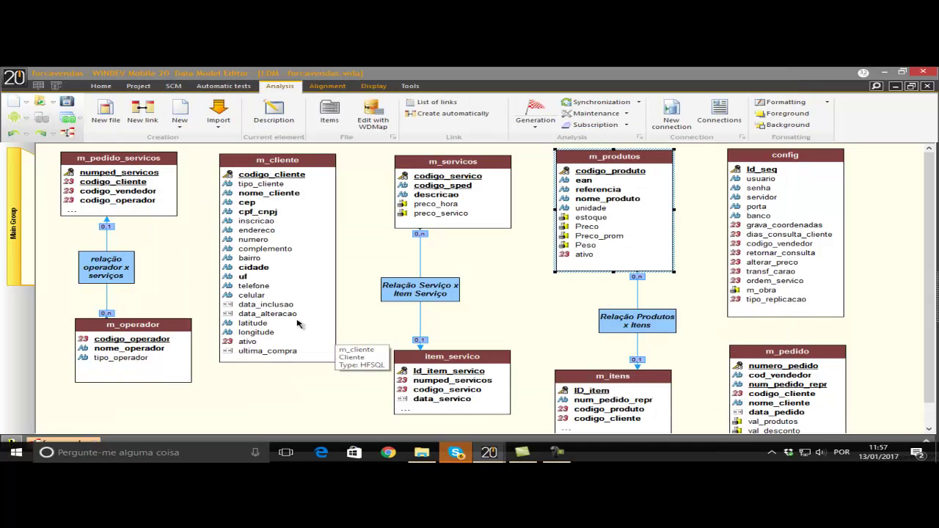
Review the item and key definitions of m_cliente and m_produtos, validating the m_produtos description
double_click(268, 278)
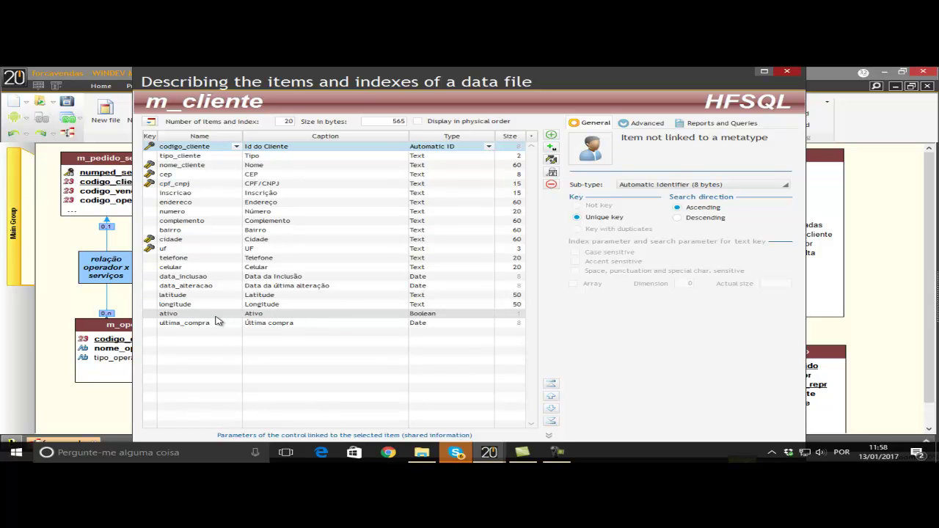
click(787, 72)
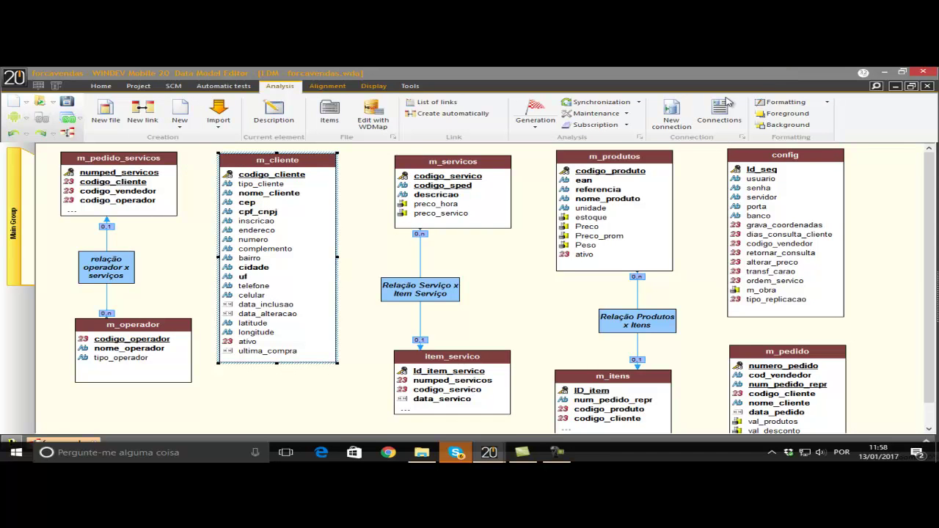
double_click(634, 245)
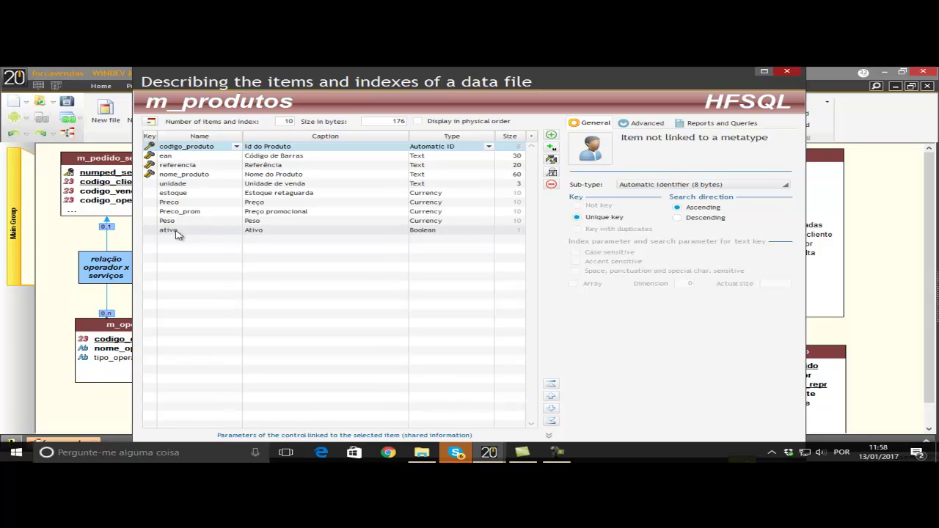
drag(675, 356, 668, 321)
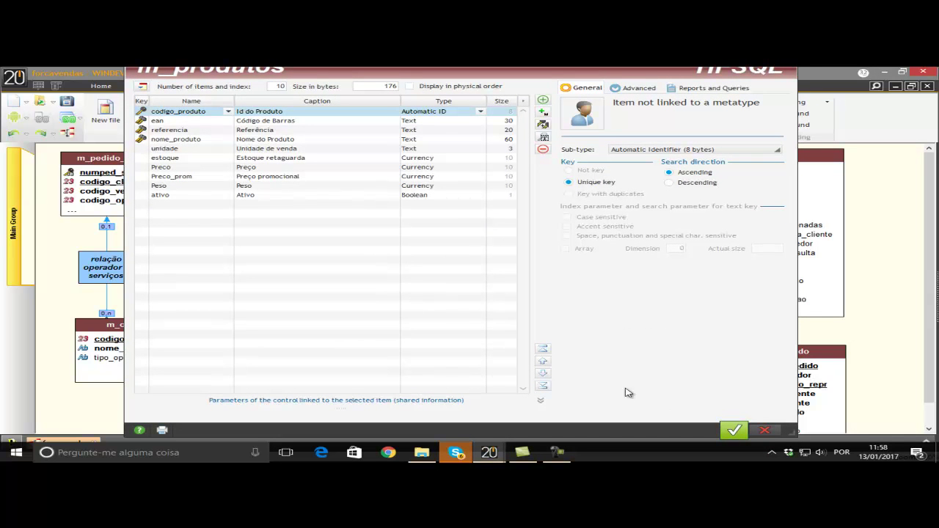
click(734, 429)
click(734, 429)
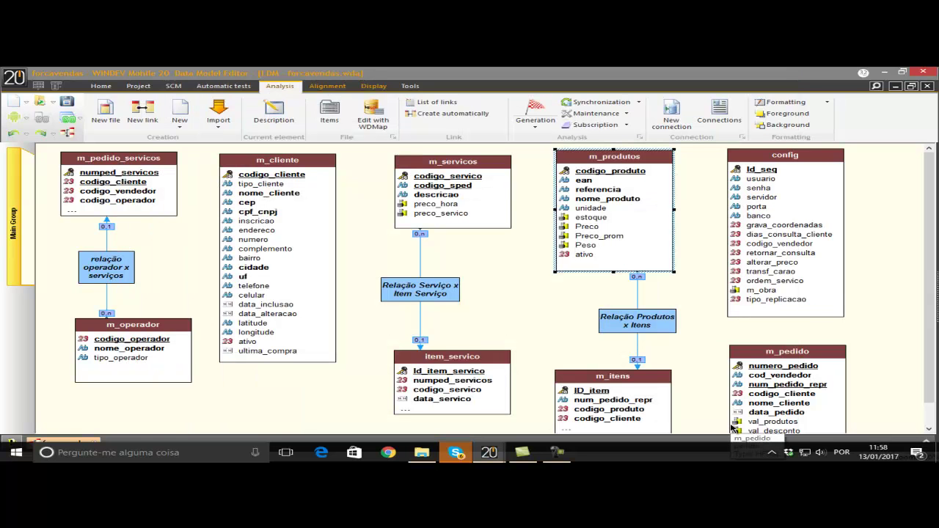
Review the items of m_pedido, inspect the key settings of nome_cliente, and validate the description
scroll(734, 428, down, 1)
click(793, 396)
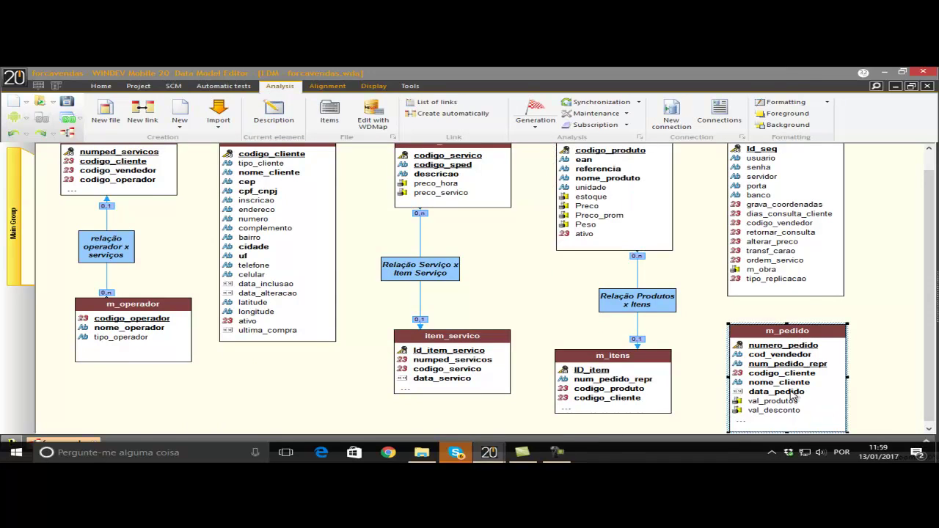
double_click(793, 396)
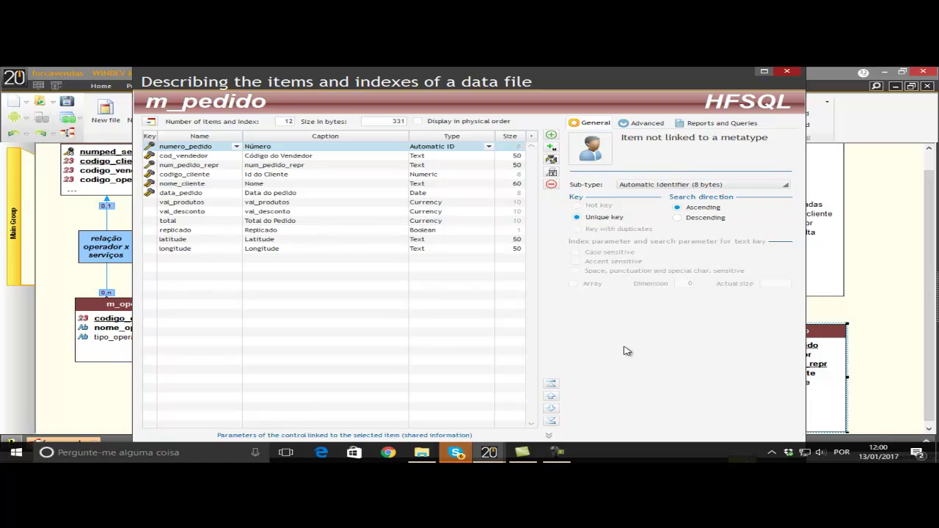
drag(637, 360, 636, 336)
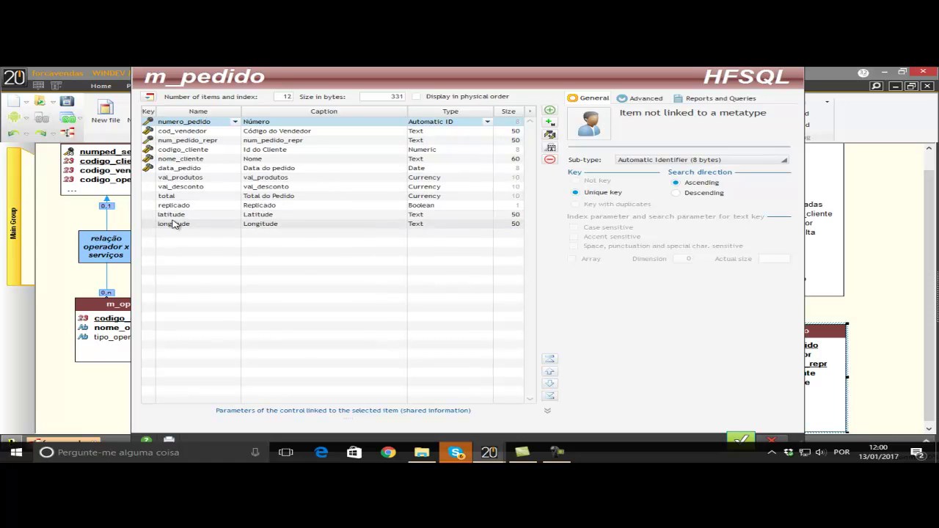
click(177, 160)
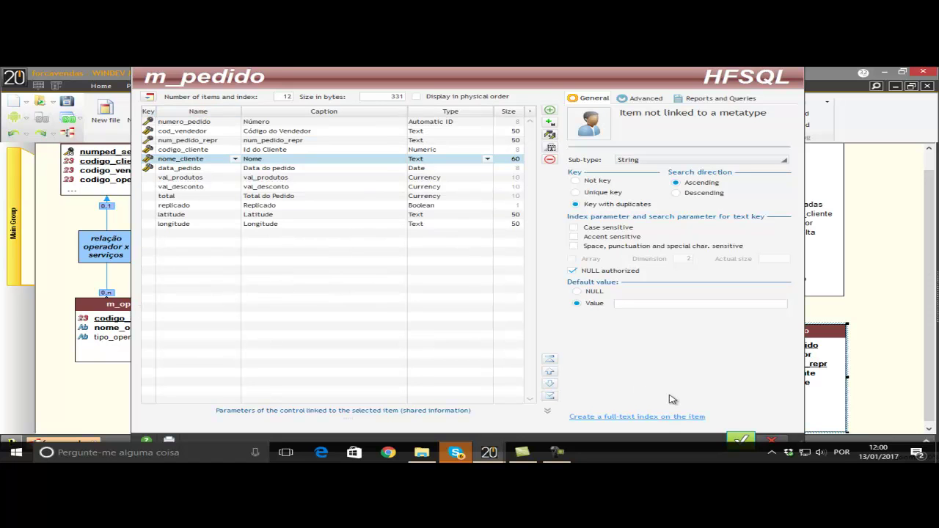
click(742, 438)
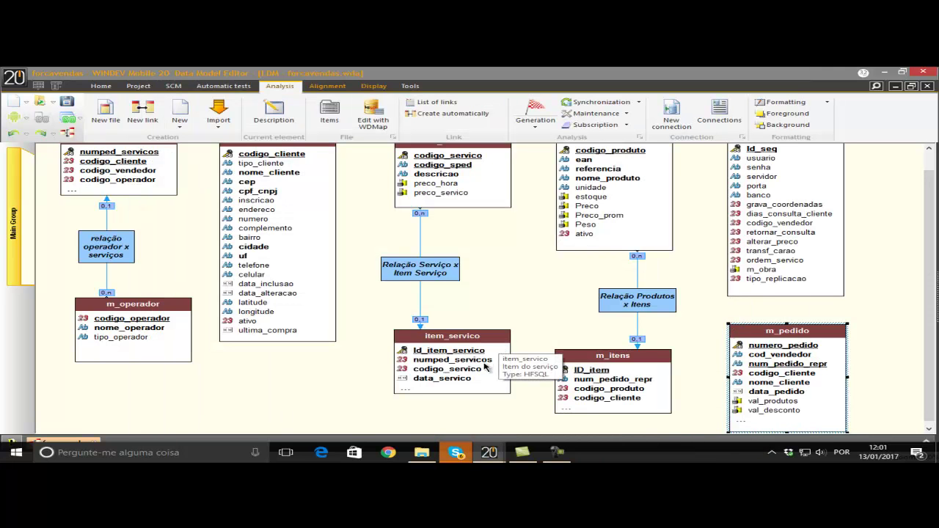
Review the items of m_itens, inspect the key settings of nome_produto, and validate the description
click(606, 394)
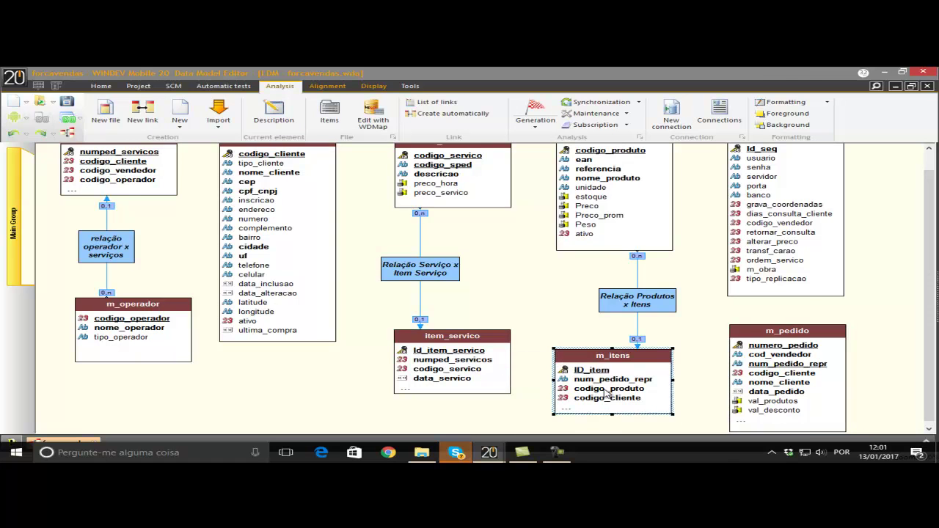
double_click(606, 394)
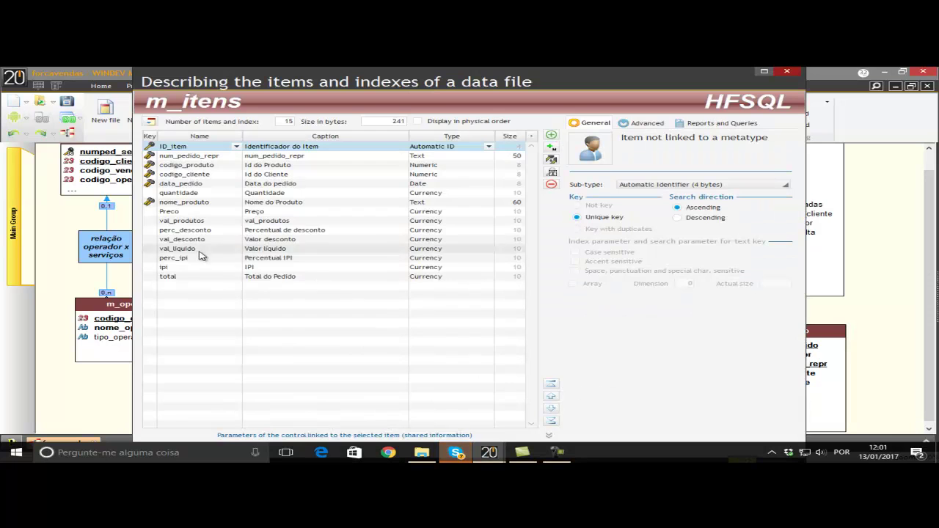
click(177, 204)
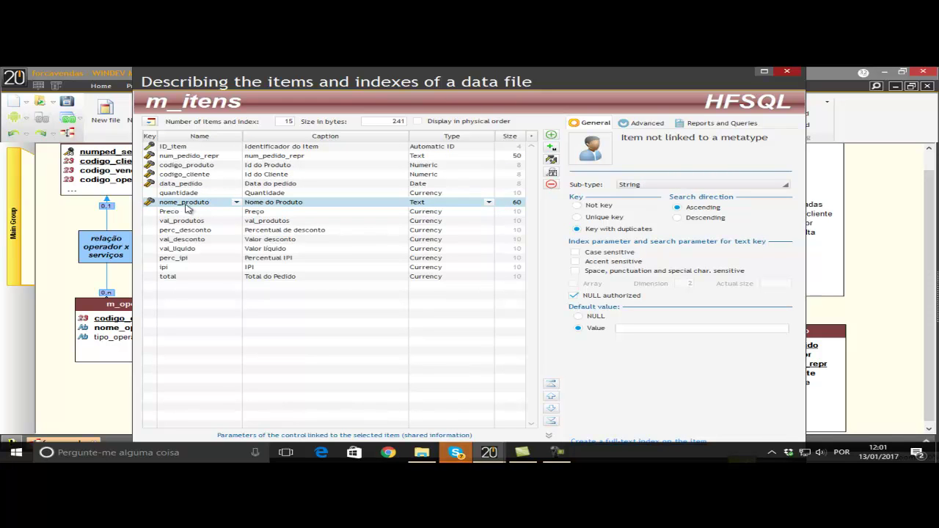
drag(652, 392, 636, 341)
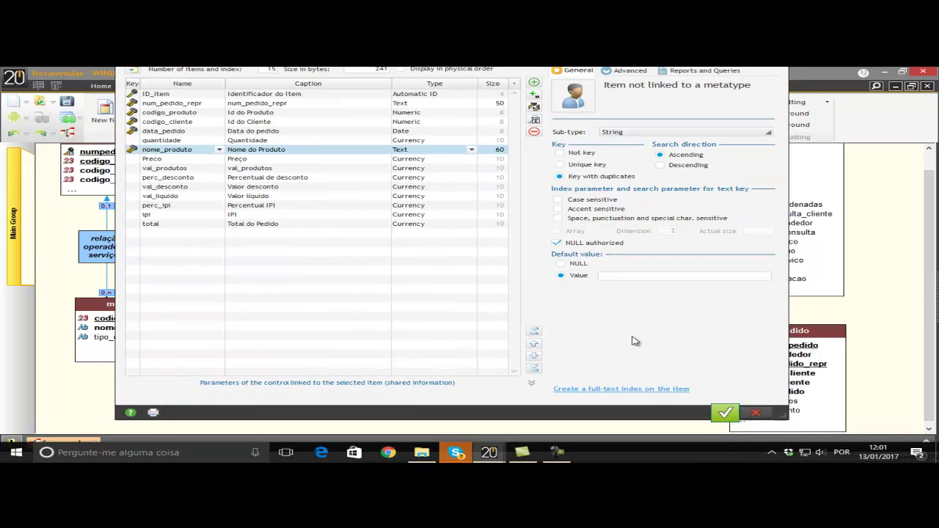
click(725, 413)
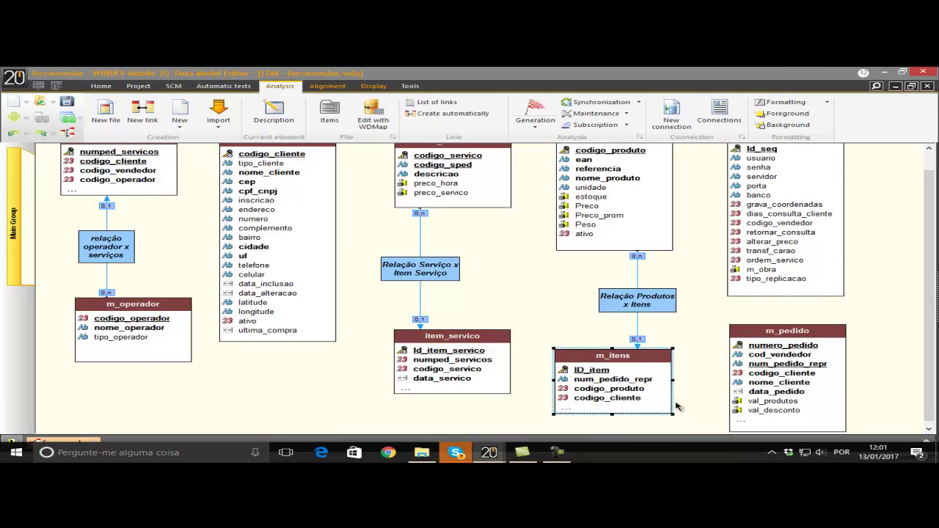
Review the cardinalities of the operator–service order link and the service–service item link, closing each description without changes
scroll(329, 379, up, 1)
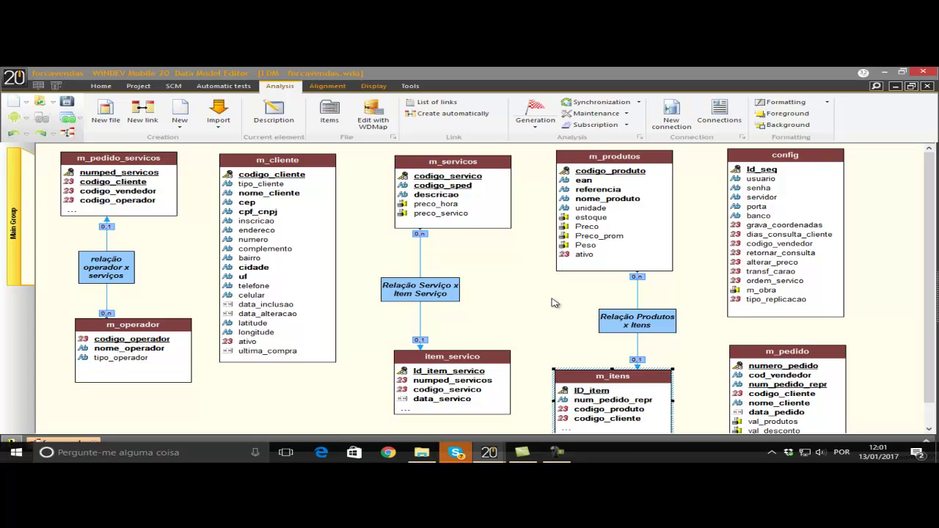
click(96, 279)
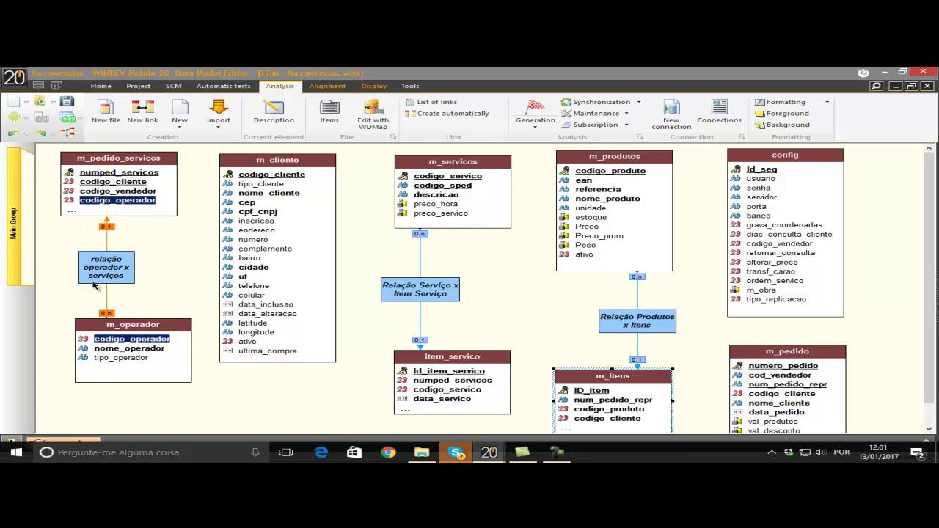
double_click(102, 274)
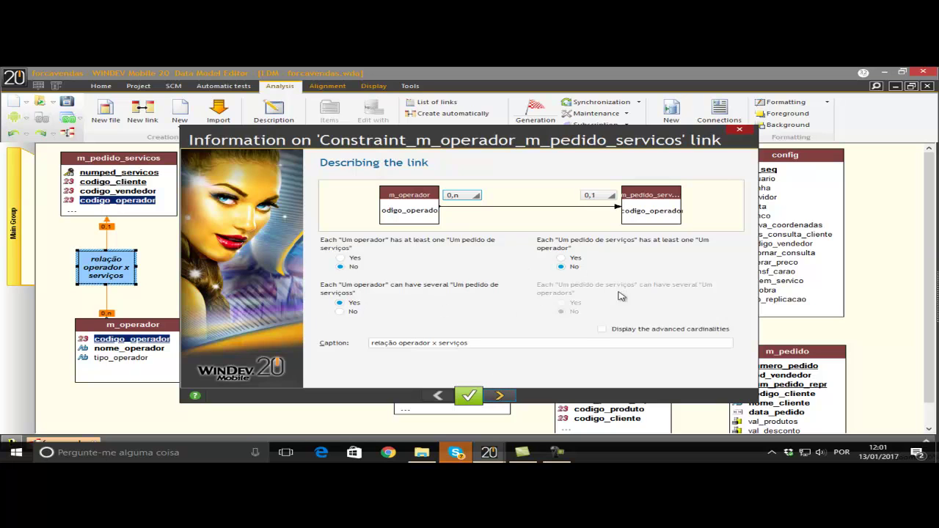
click(737, 131)
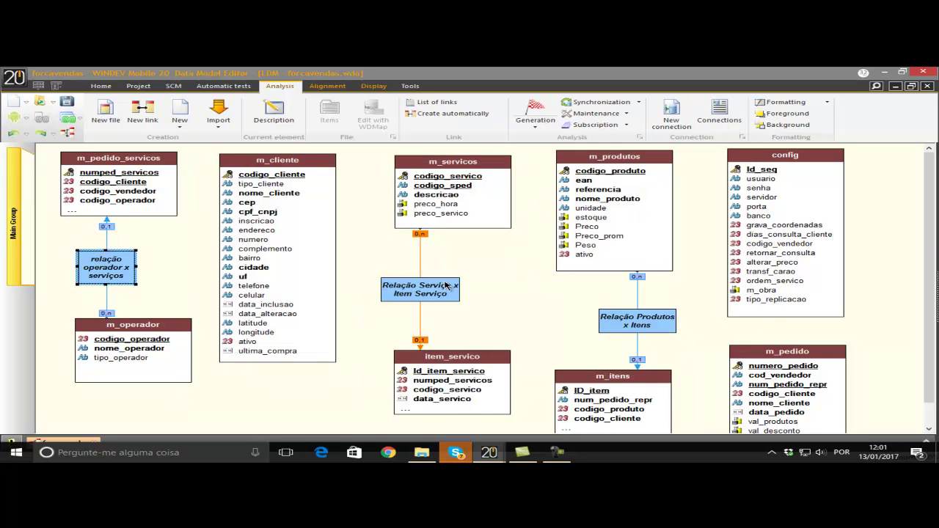
click(417, 294)
double_click(417, 294)
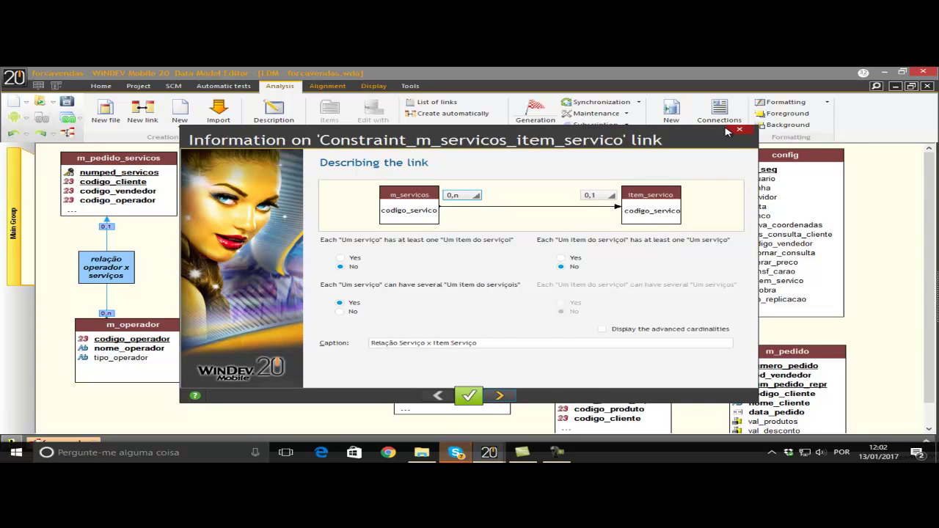
click(739, 131)
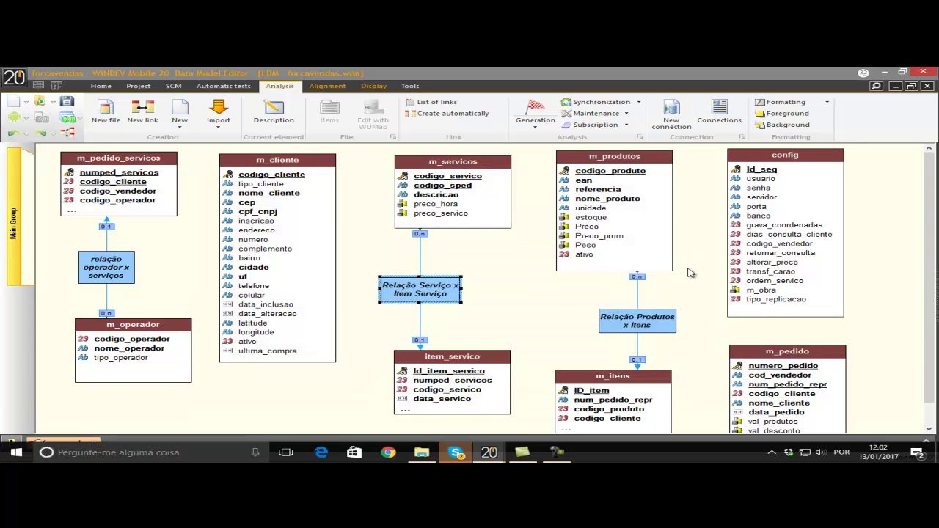
Review the cardinalities, unique key and linked key of the link between m_produtos and m_itens, advancing to its integrity rules
double_click(628, 331)
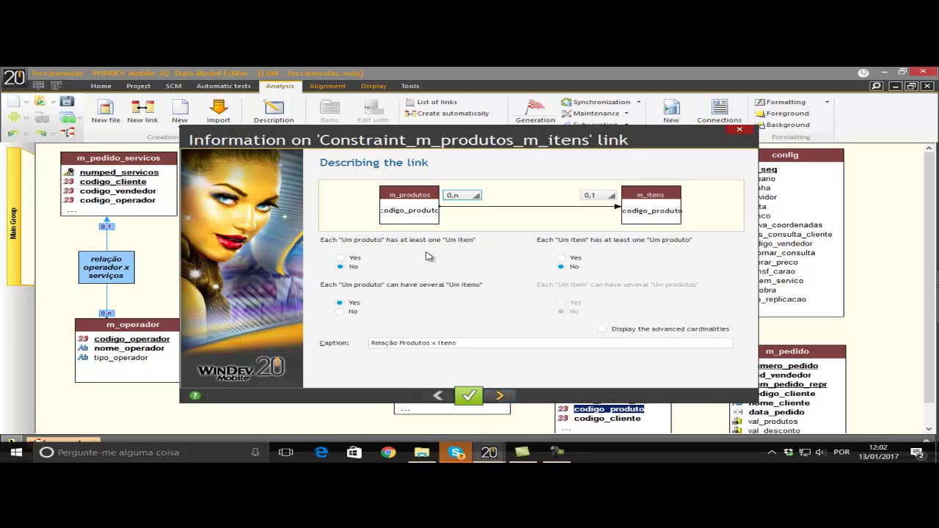
click(500, 397)
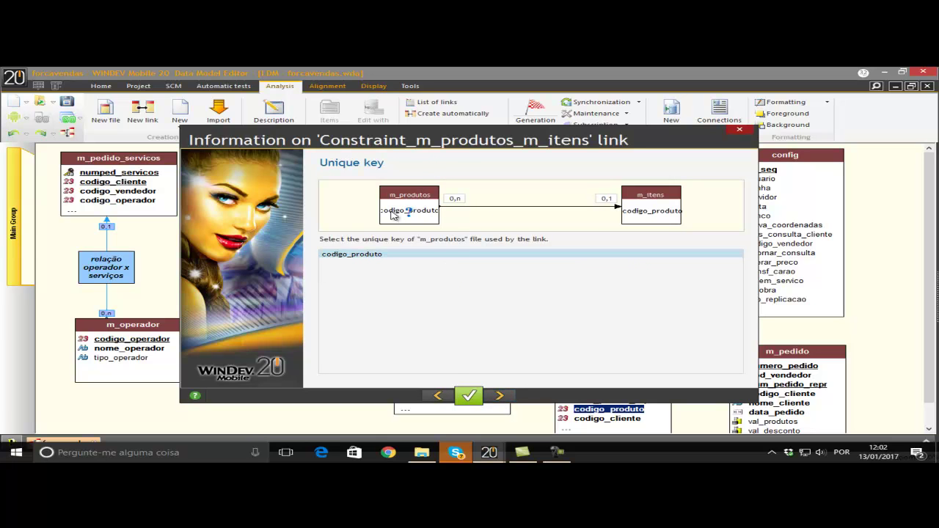
click(498, 396)
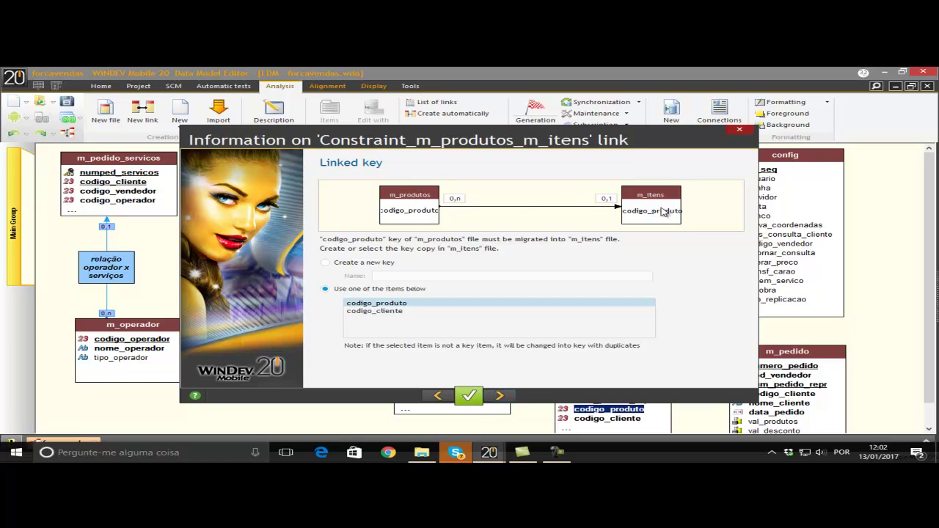
click(500, 396)
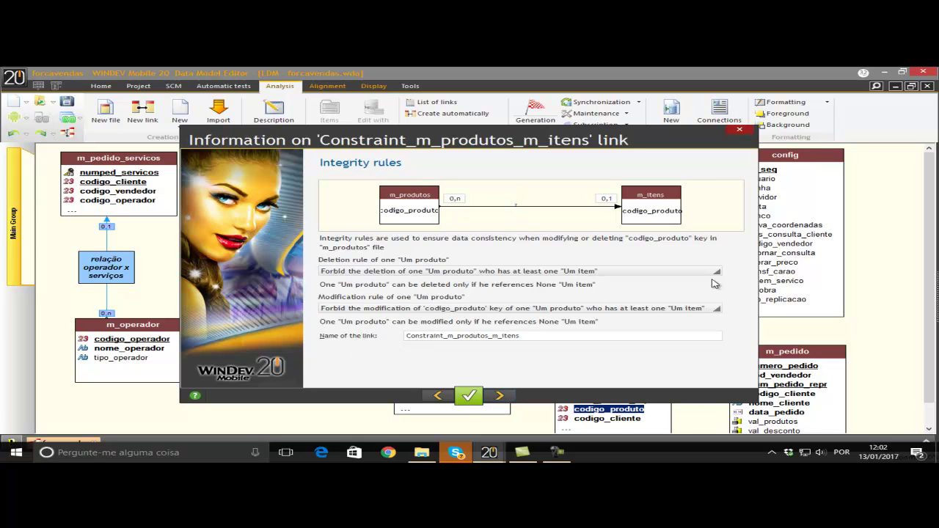
Check the deletion rule options of the products–items link, keep deletion of products with items forbidden, and finish the link description
click(718, 273)
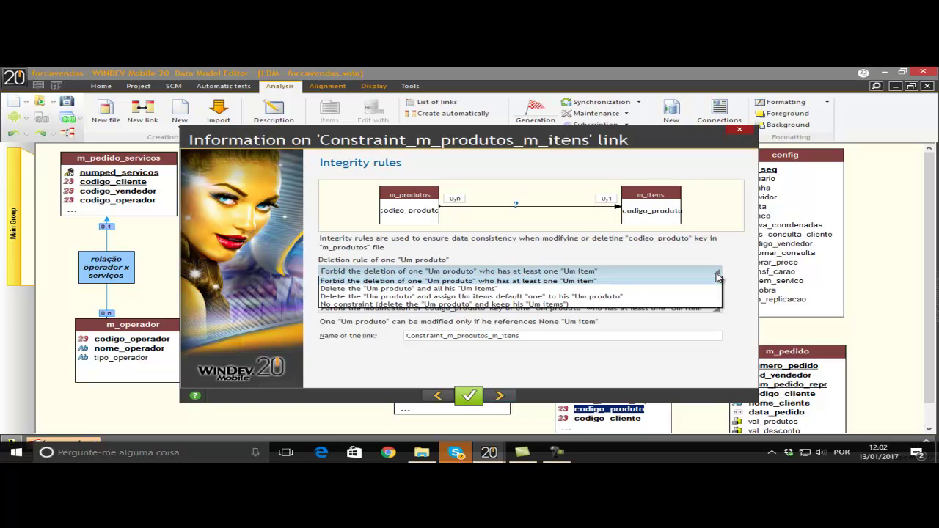
click(718, 275)
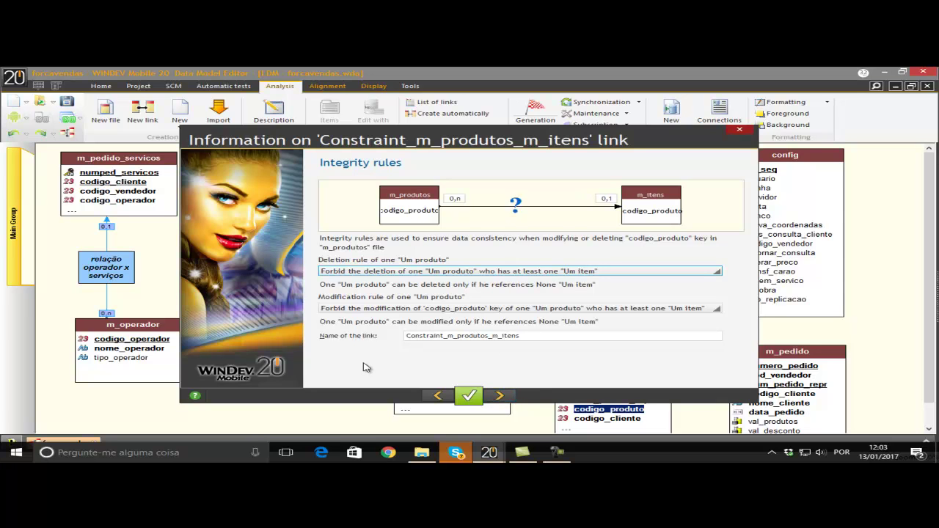
click(501, 397)
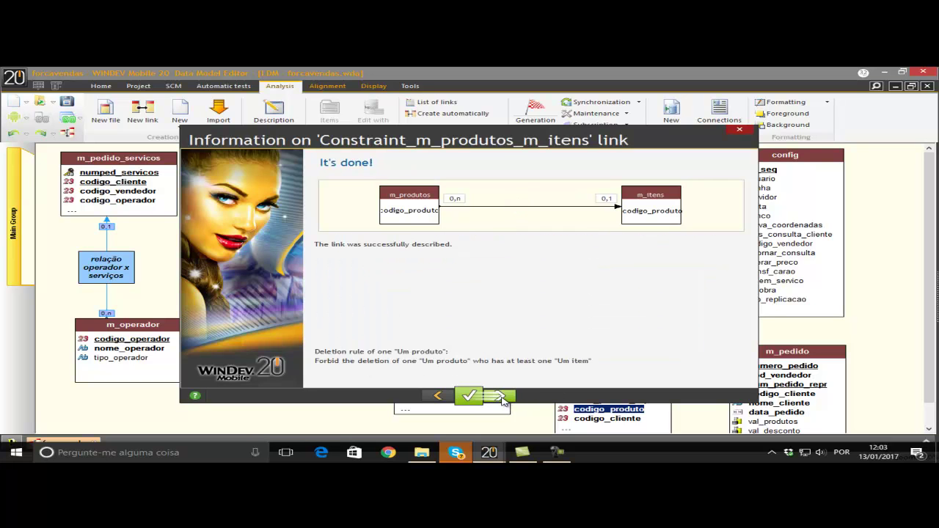
click(502, 398)
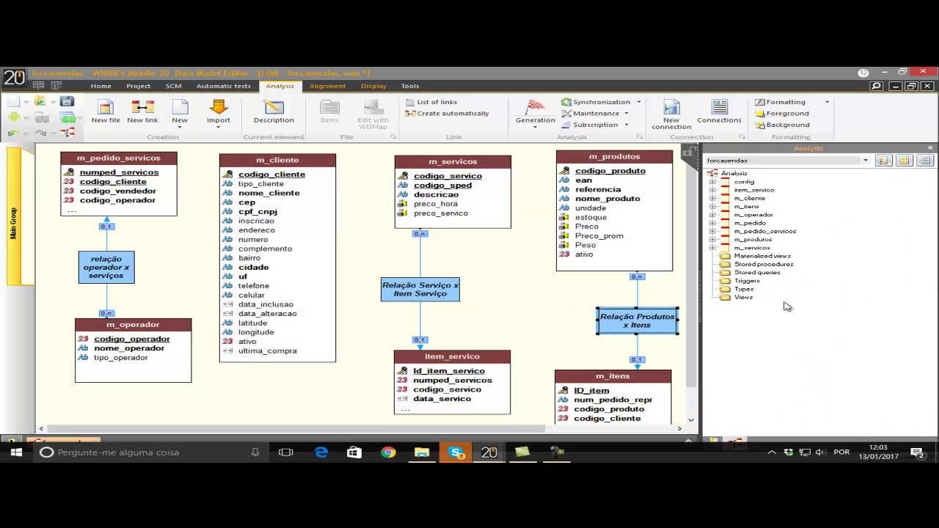
click(518, 301)
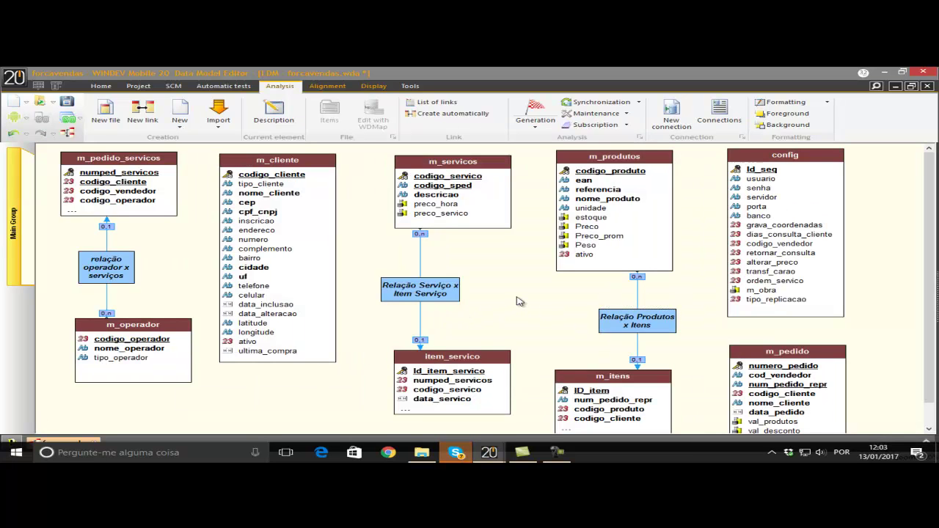